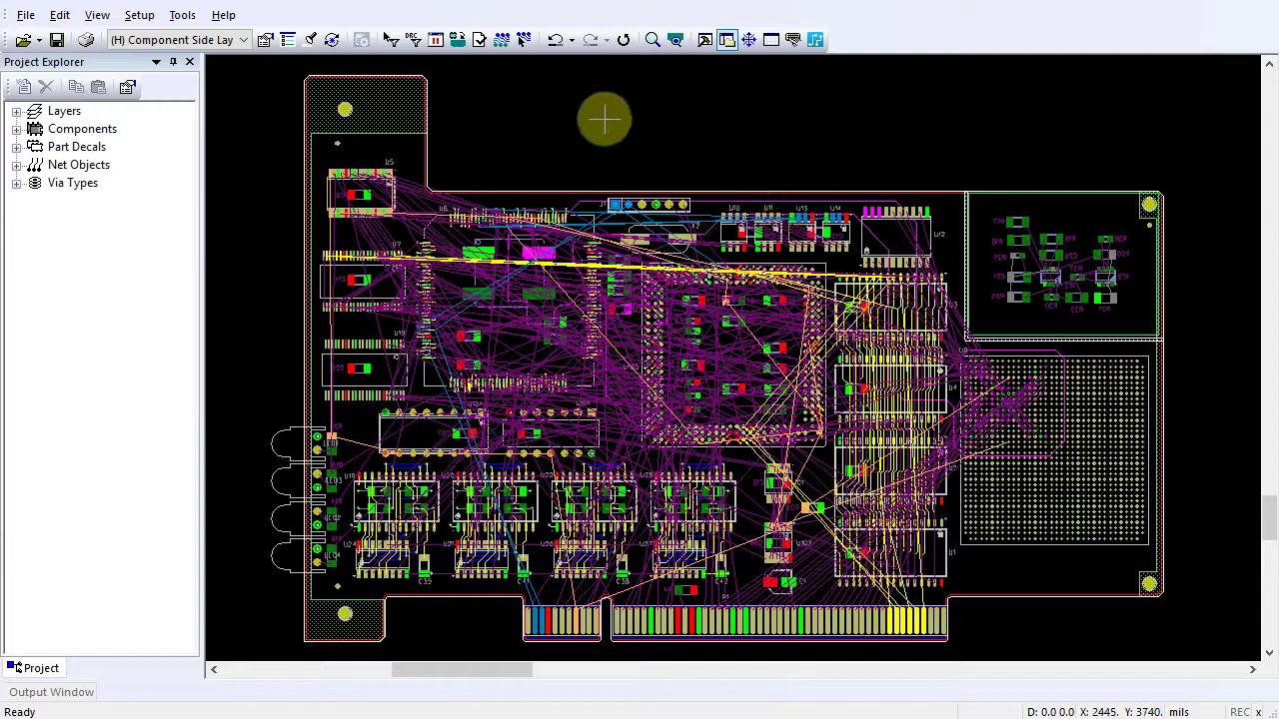
Run Tools > Pre-routing Analysis to report protected nets and layers disabled for routing
{"action": "left_click", "coordinate": [182, 15]}
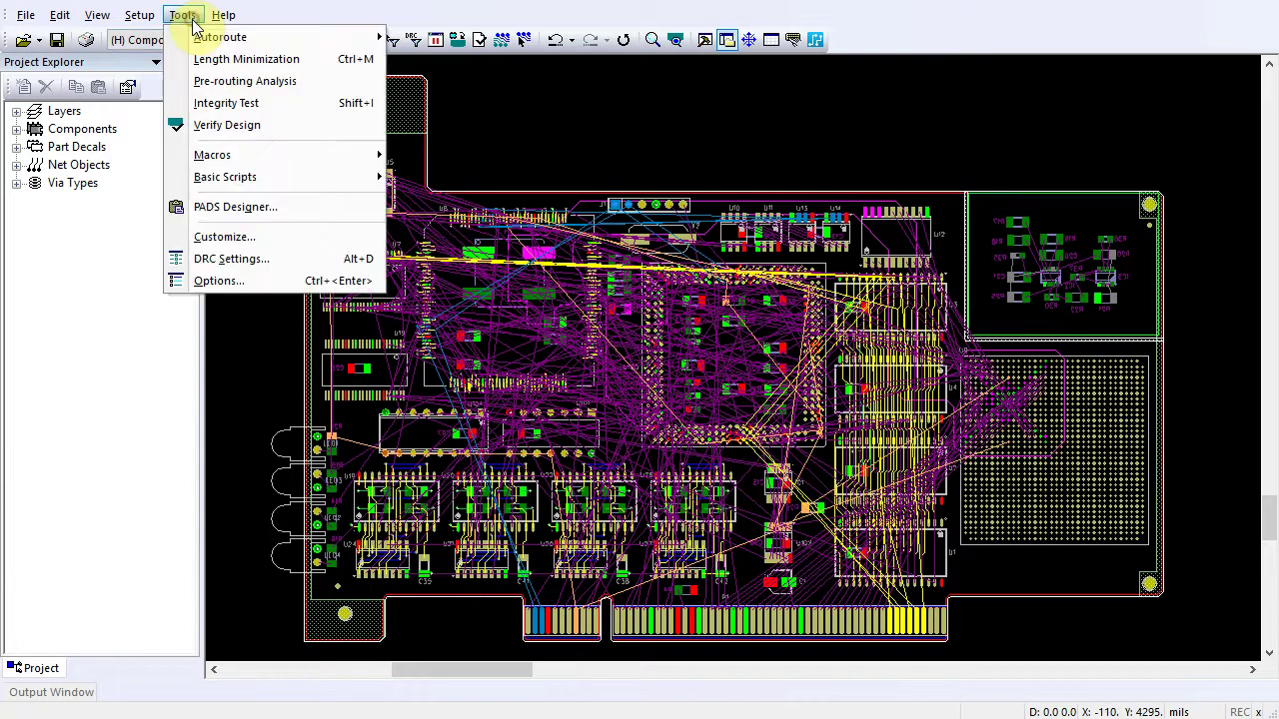
{"action": "left_click", "coordinate": [230, 85]}
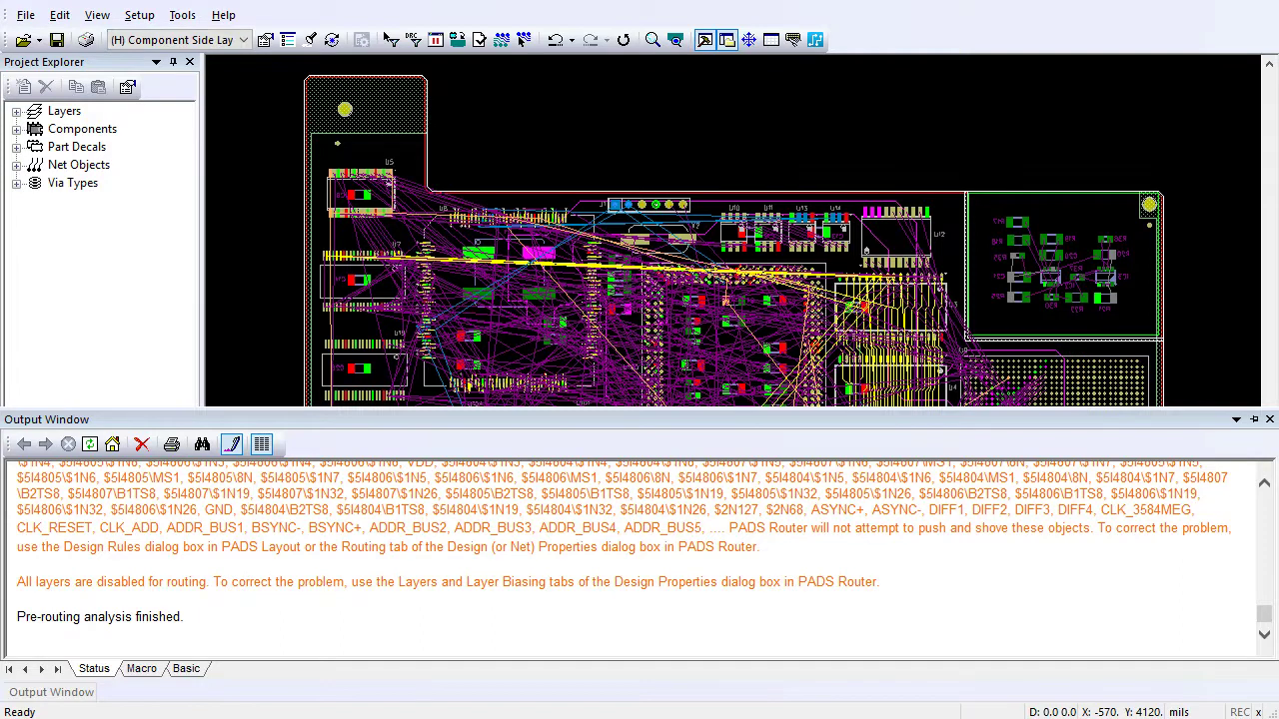
Scroll through the pre-routing analysis warnings in the Output Window
{"action": "scroll", "coordinate": [462, 547], "scroll_direction": "up", "scroll_amount": 10}
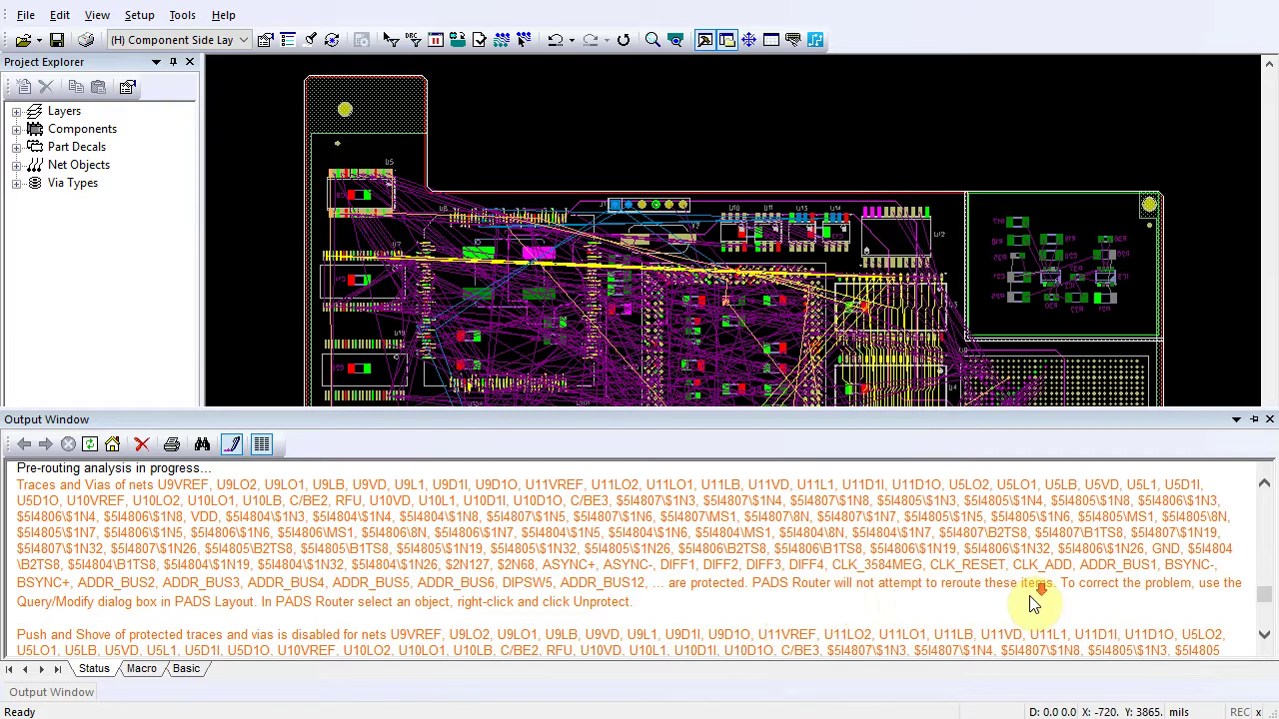
{"action": "scroll", "coordinate": [1034, 602], "scroll_direction": "down", "scroll_amount": 4}
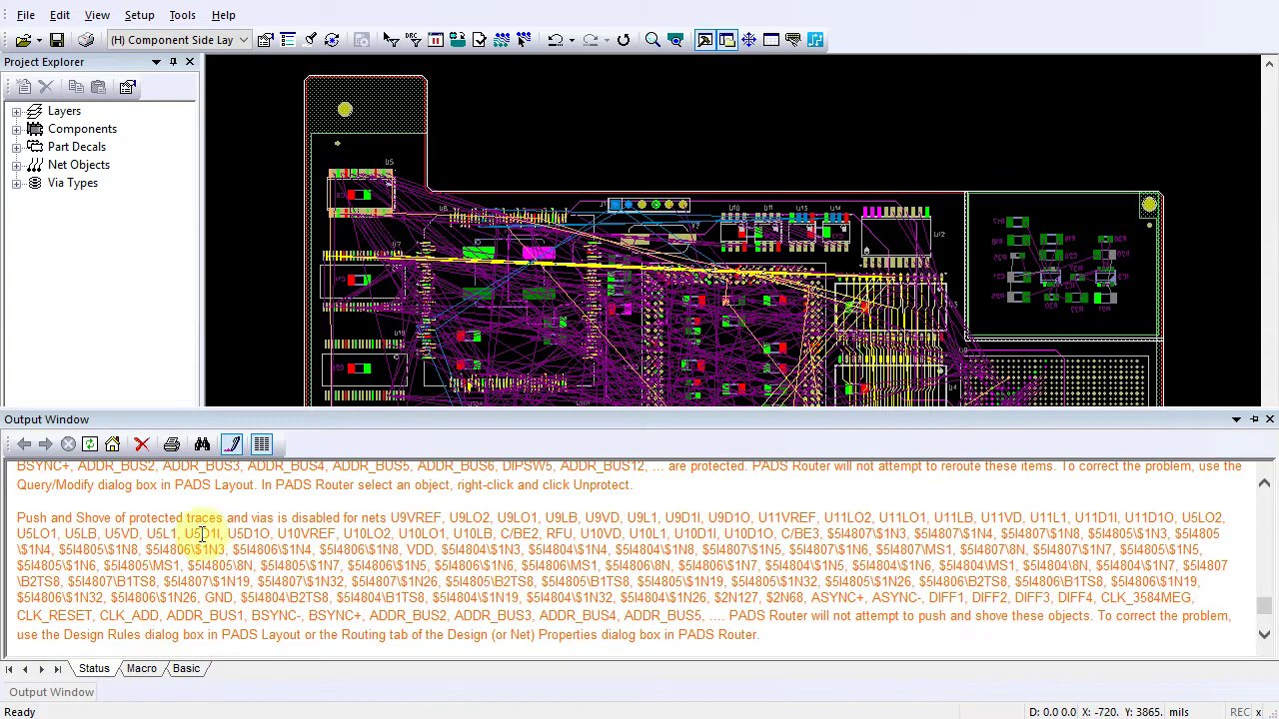
{"action": "scroll", "coordinate": [356, 544], "scroll_direction": "down", "scroll_amount": 1}
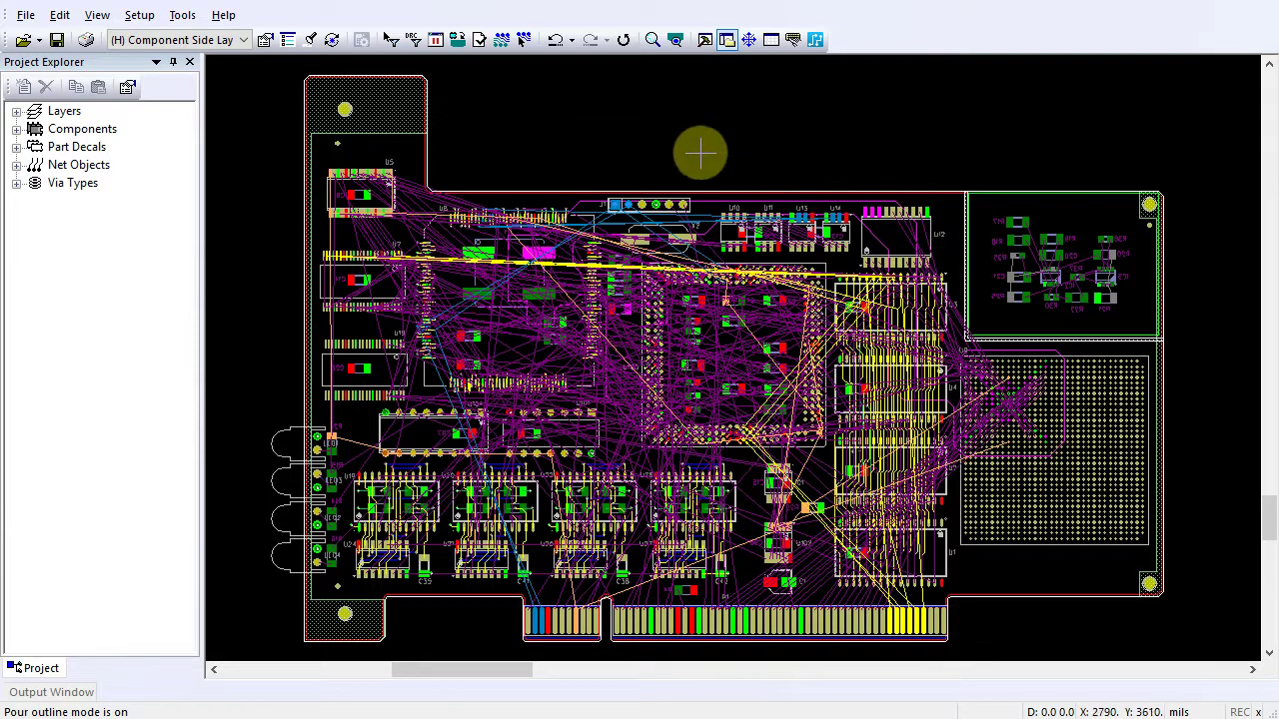
In Design Properties, set the routing rules to allow unlimited vias
{"action": "left_click", "coordinate": [266, 41]}
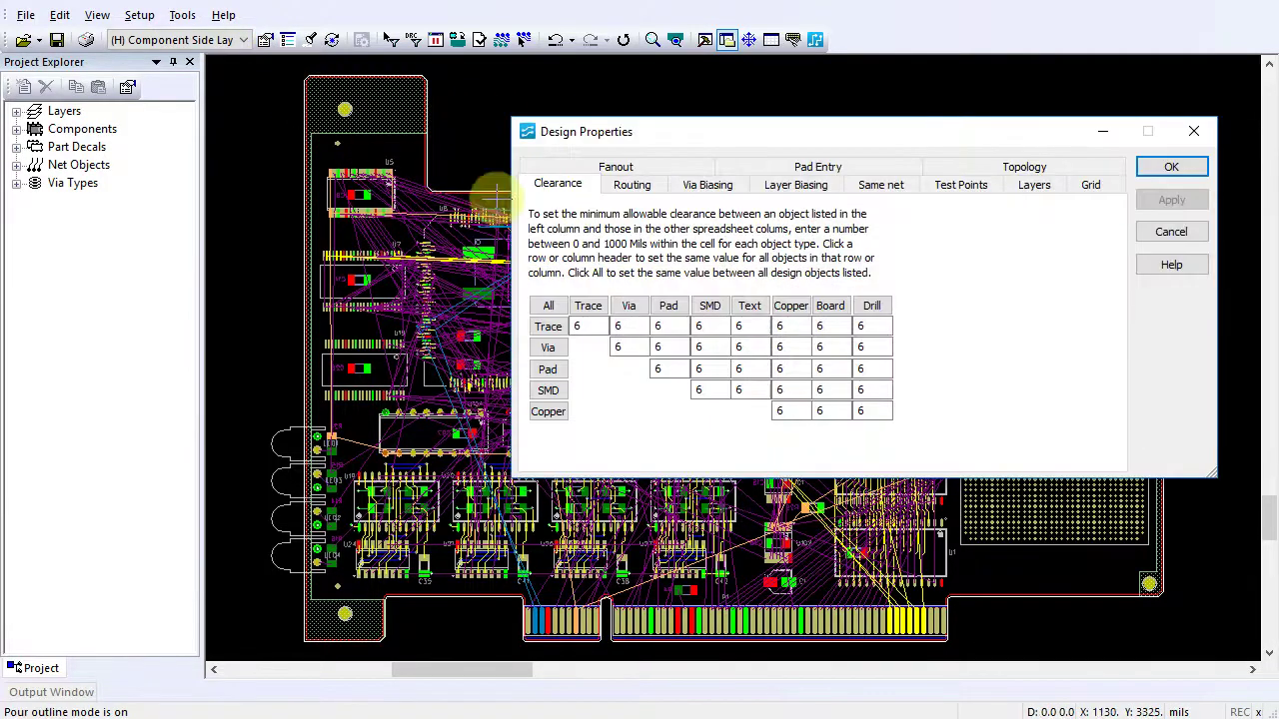
{"action": "left_click", "coordinate": [636, 187]}
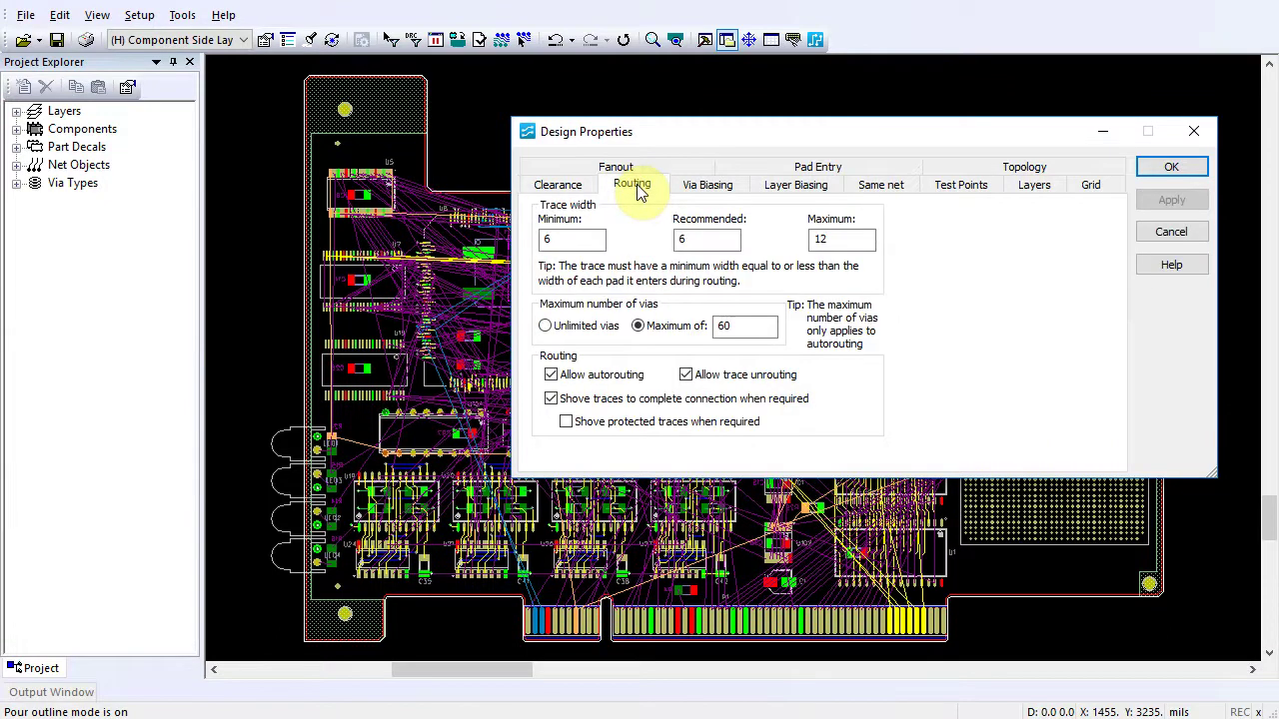
{"action": "left_click", "coordinate": [543, 327]}
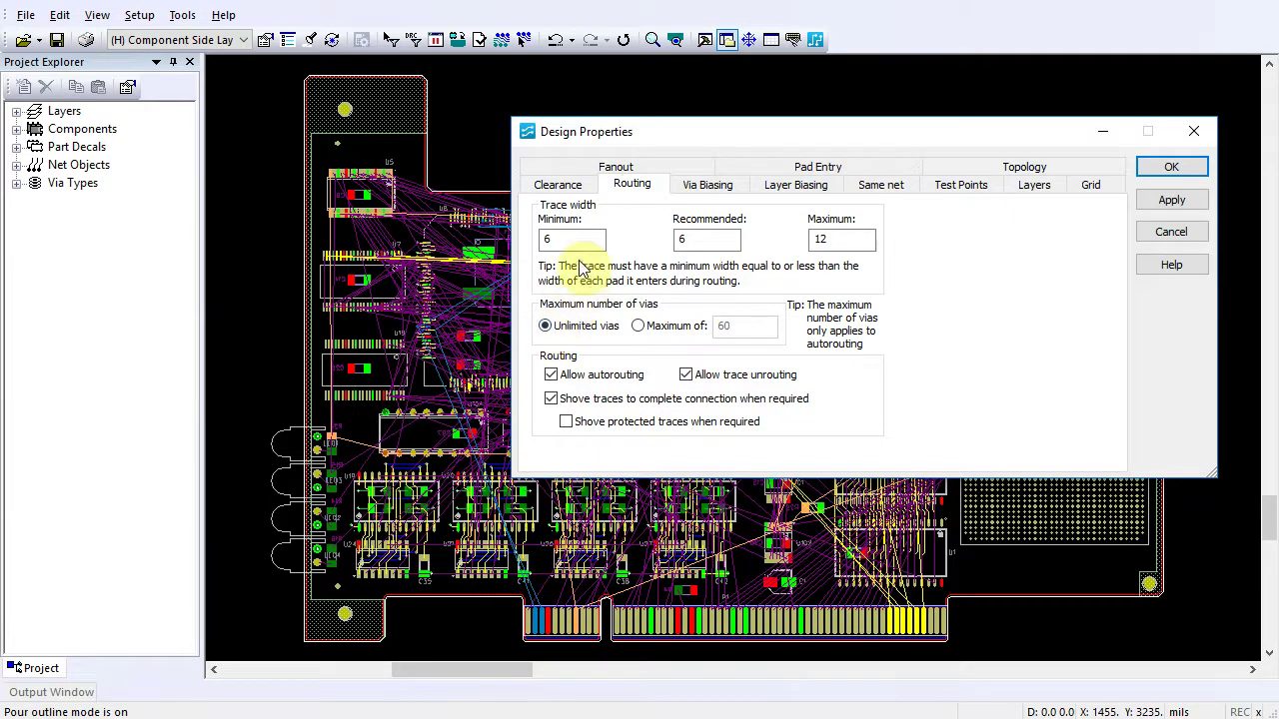
{"action": "left_click", "coordinate": [555, 184]}
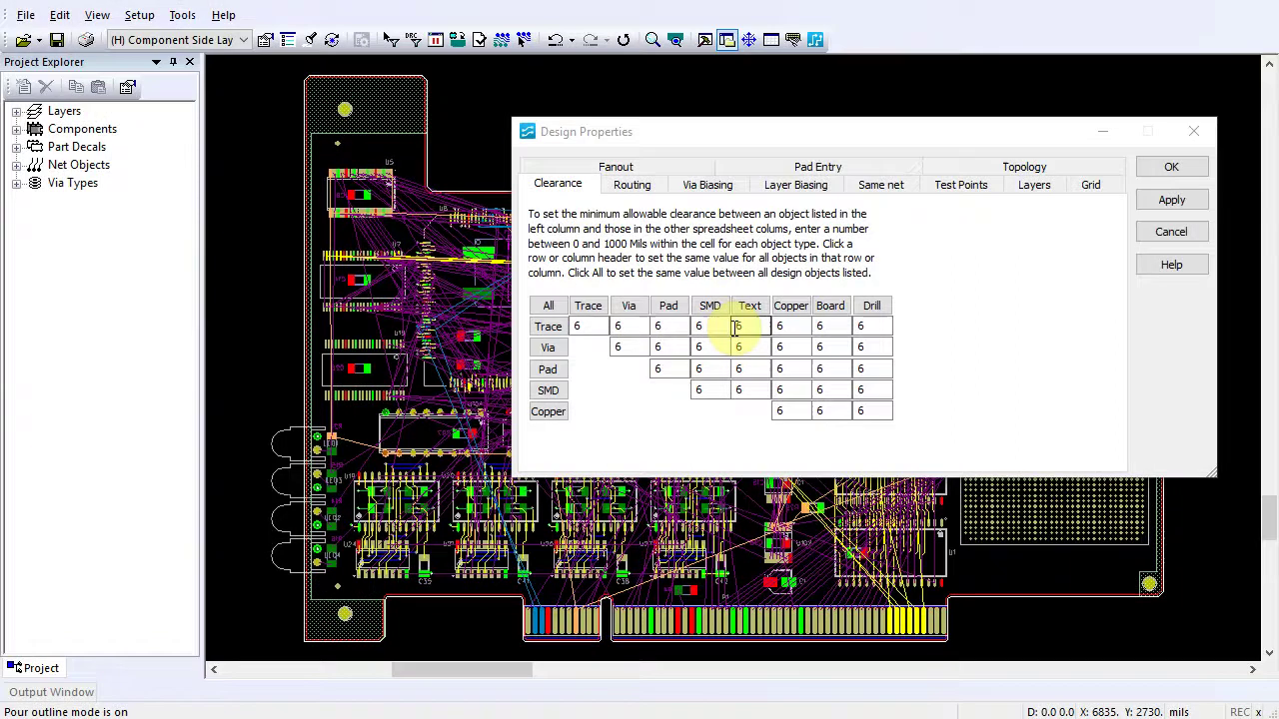
Set board clearance to 25 for all objects and 50 for vias, then apply
{"action": "left_click", "coordinate": [830, 306]}
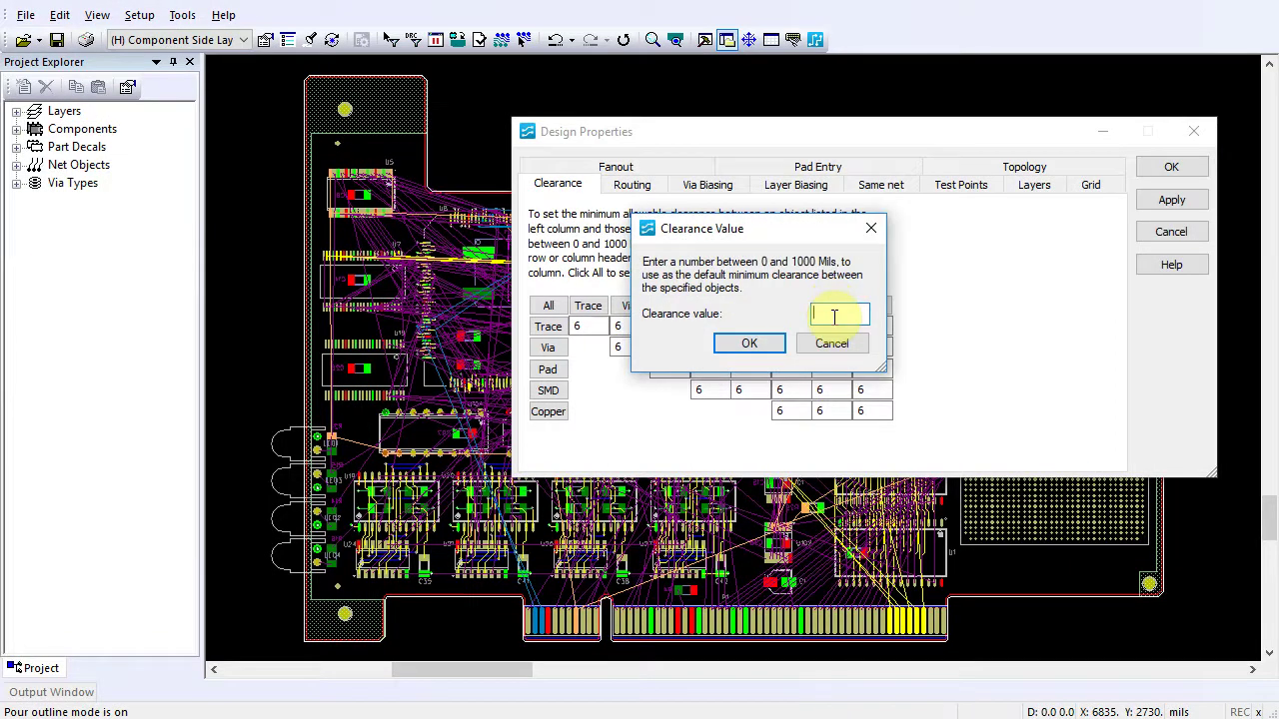
{"action": "type", "text": "25"}
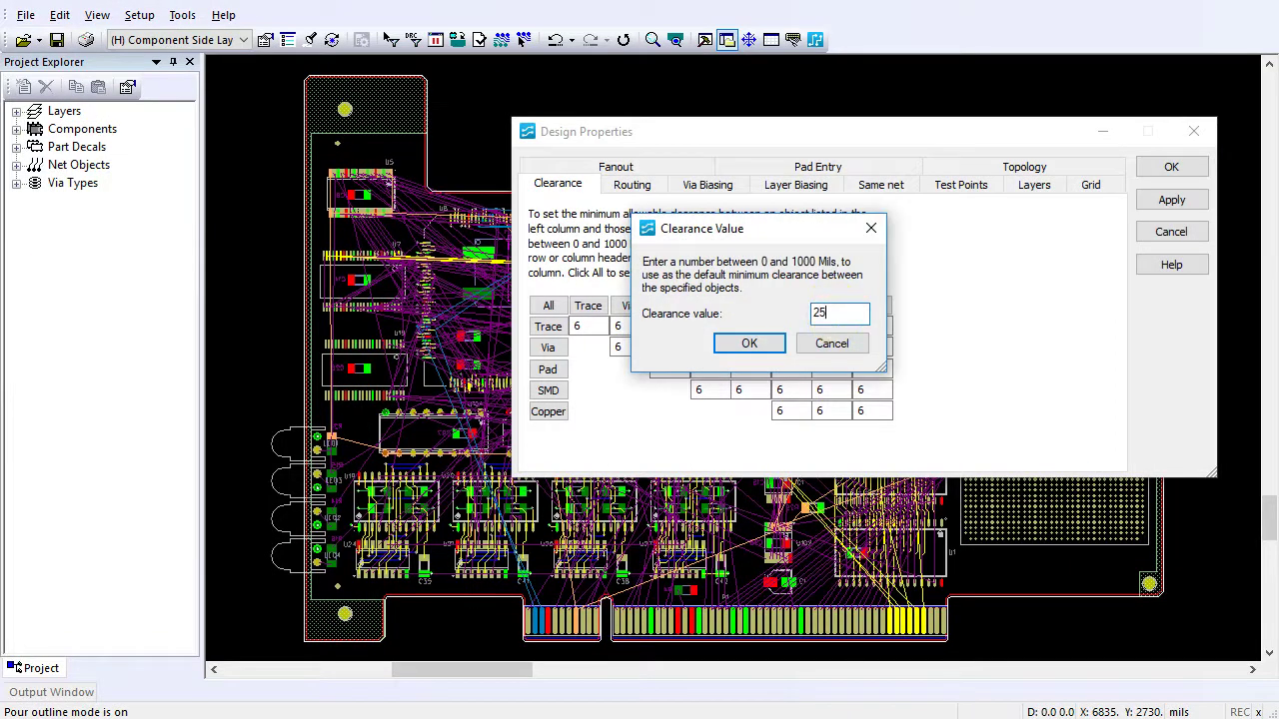
{"action": "left_click", "coordinate": [749, 342]}
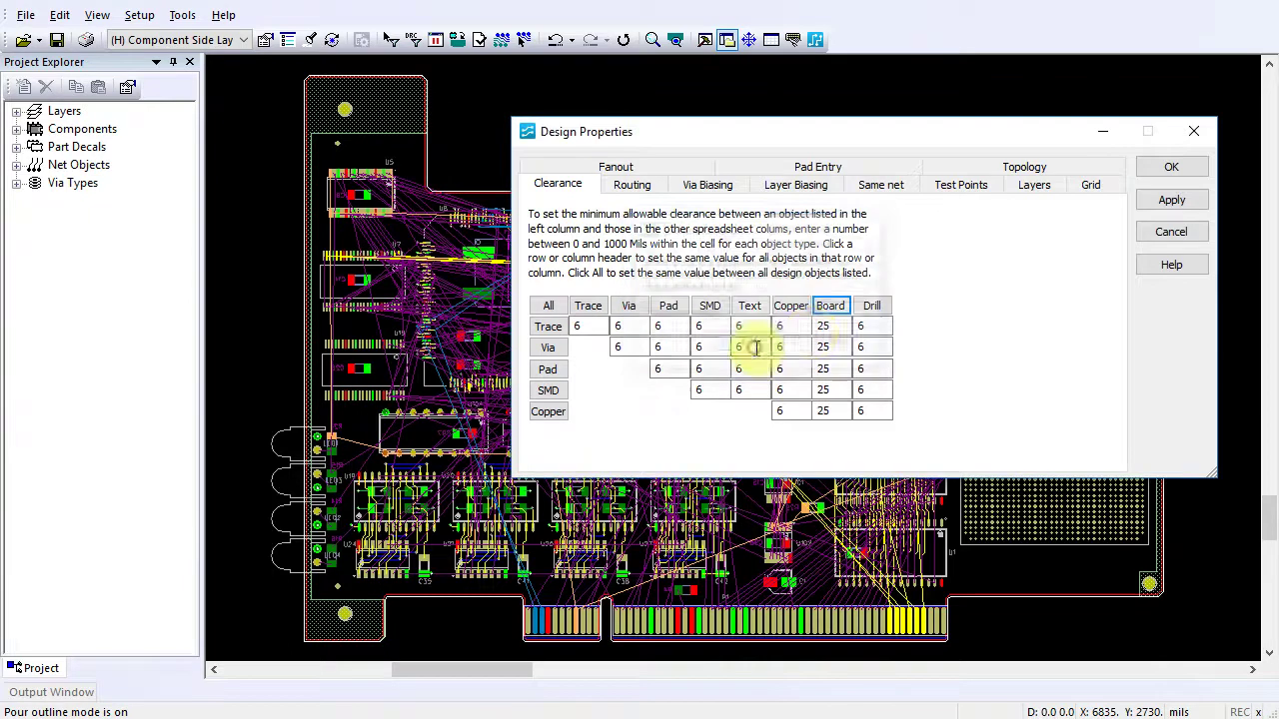
{"action": "left_click", "coordinate": [832, 346]}
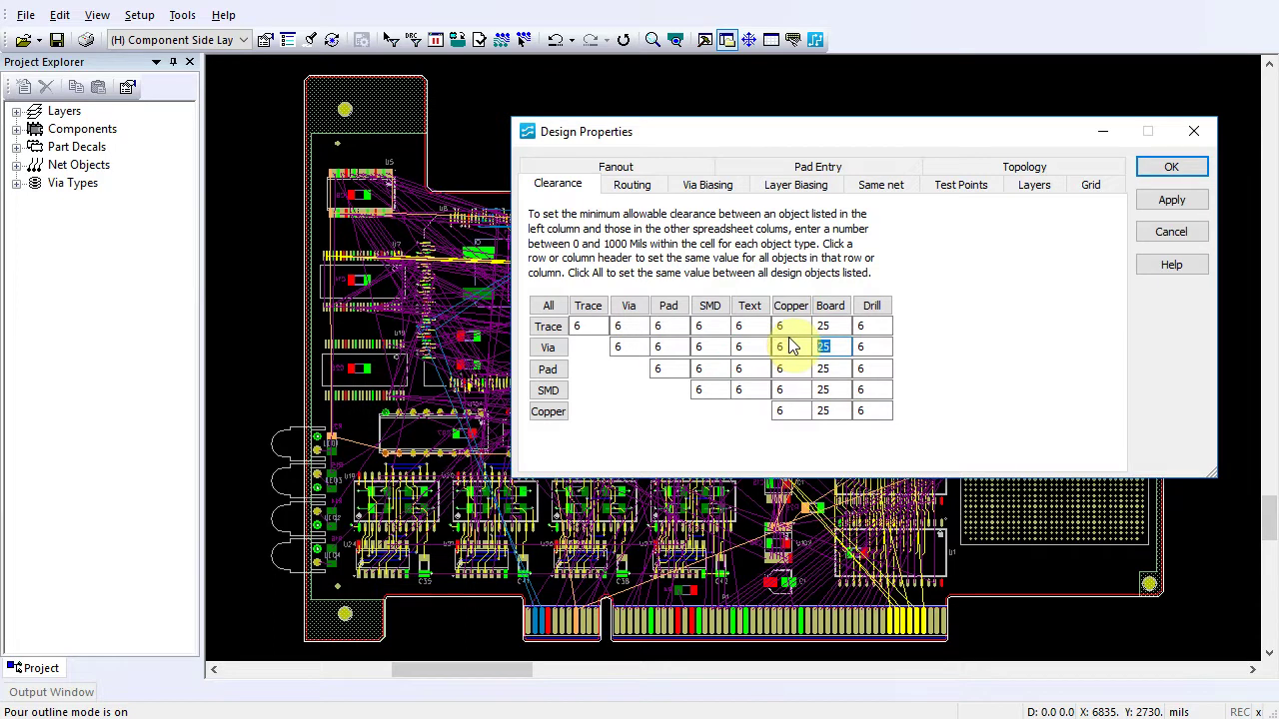
{"action": "type", "text": "50"}
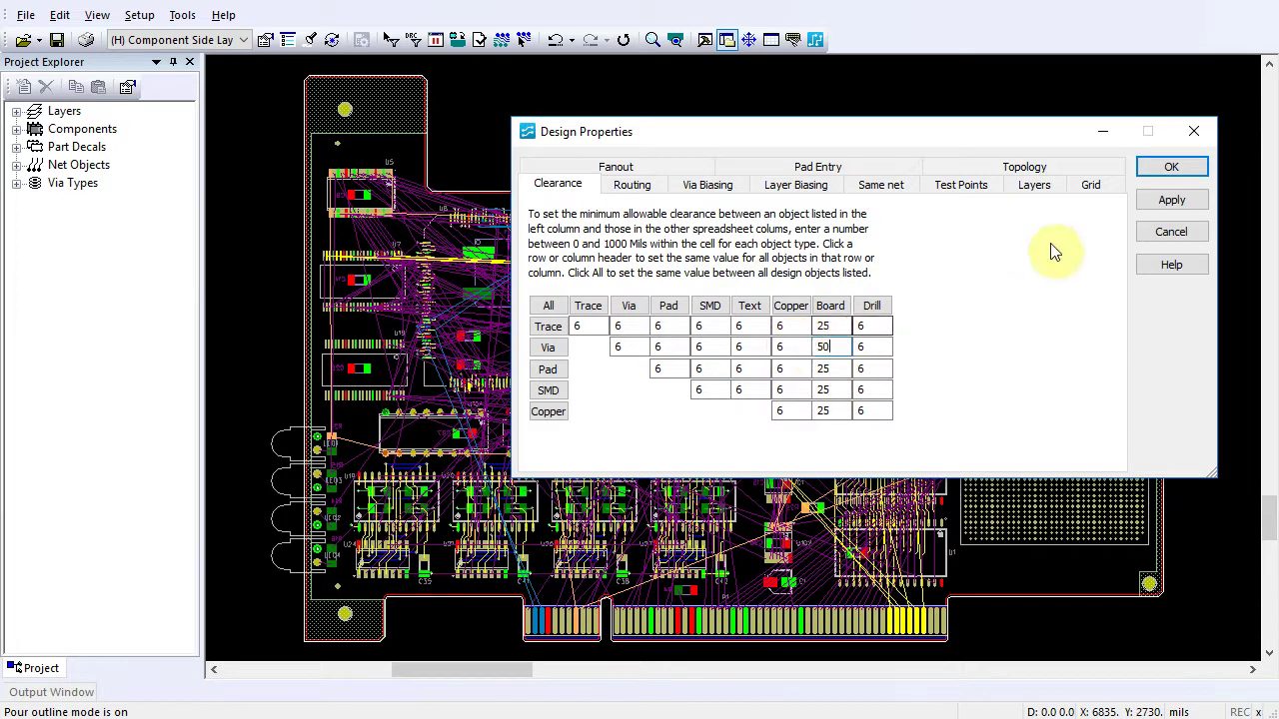
{"action": "left_click", "coordinate": [1172, 199]}
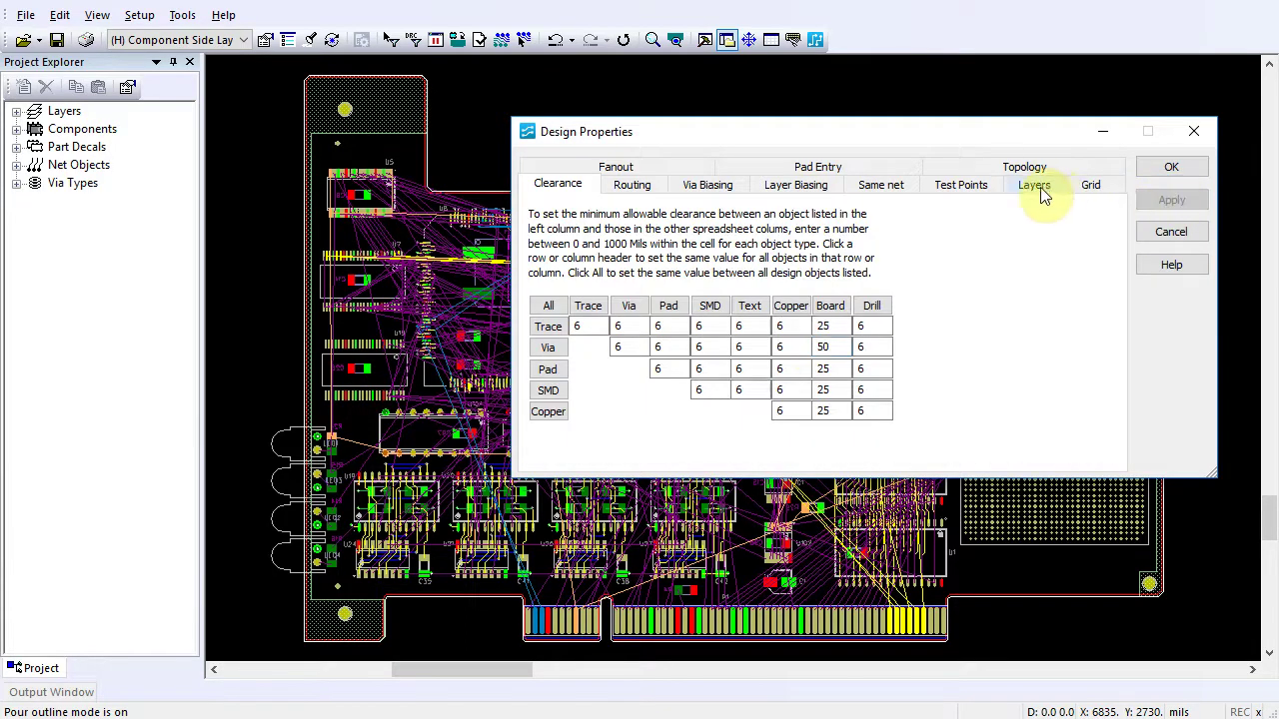
Enable routing on layers 1, 2, 4, 5 and 6, leaving Gnd Plane Layer 3 off, and accept
{"action": "left_click", "coordinate": [1034, 185]}
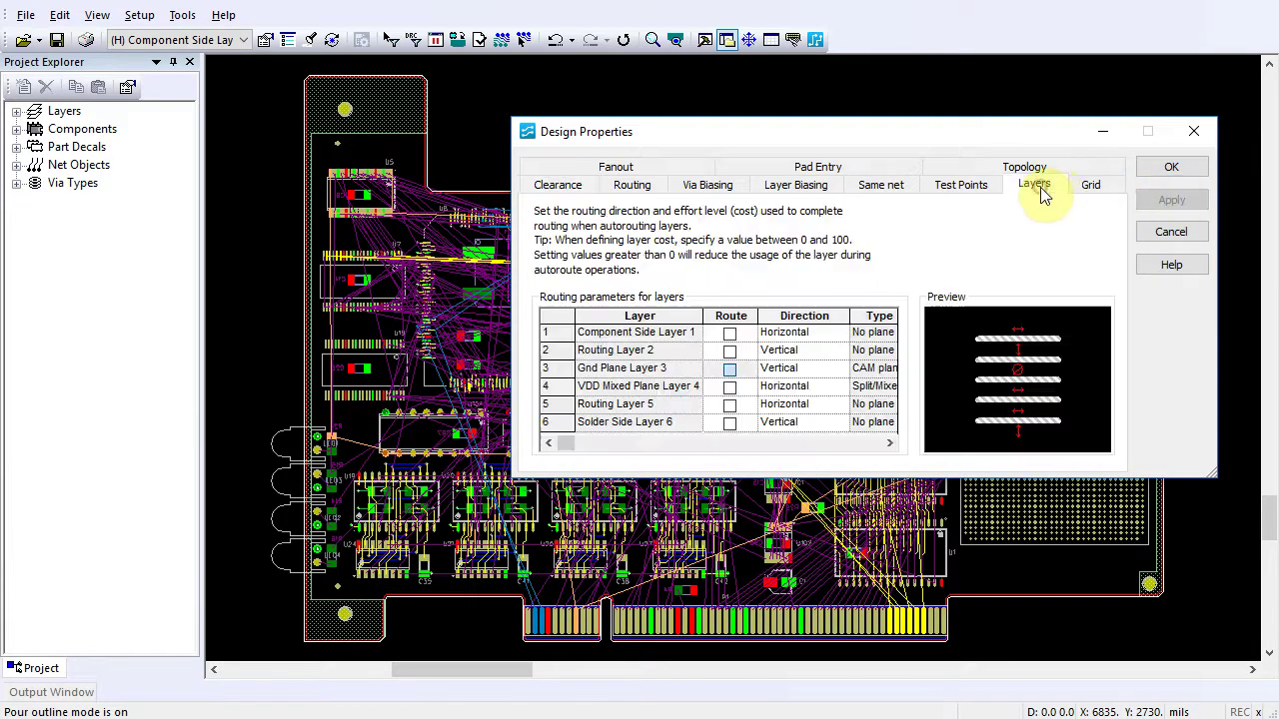
{"action": "left_click", "coordinate": [729, 333]}
{"action": "left_click", "coordinate": [730, 351]}
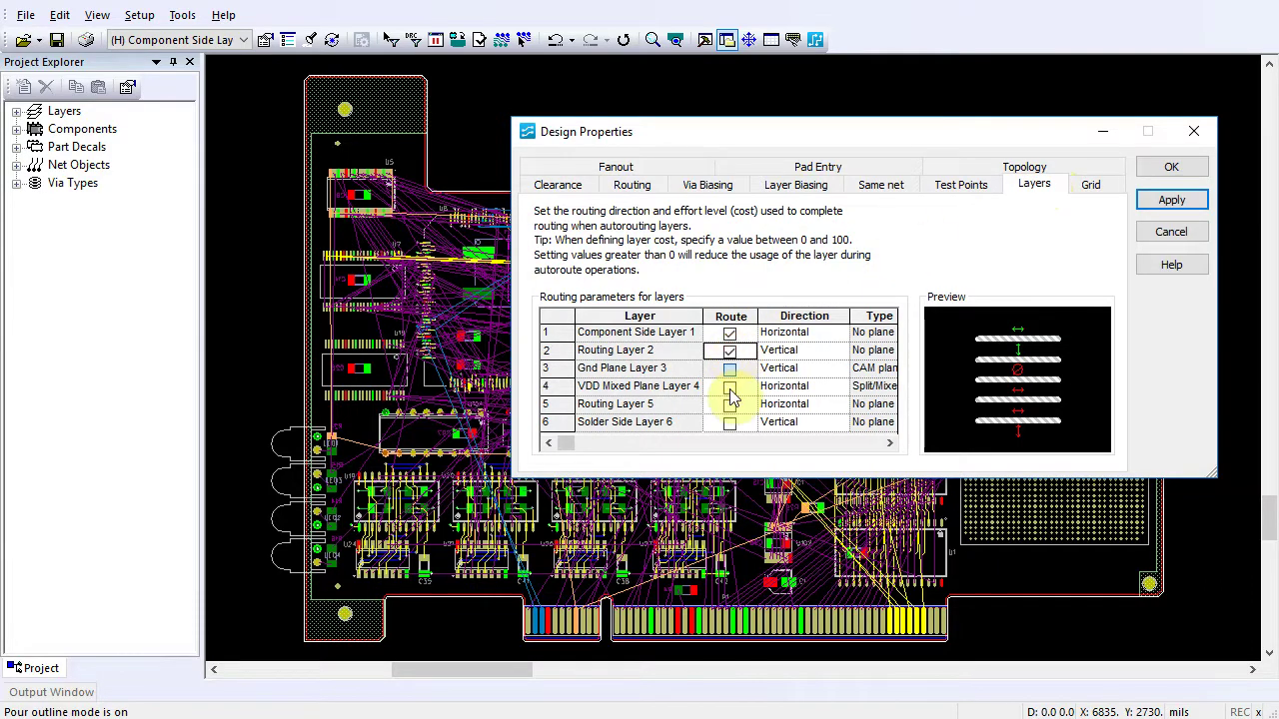
{"action": "left_click", "coordinate": [729, 387]}
{"action": "left_click", "coordinate": [730, 405]}
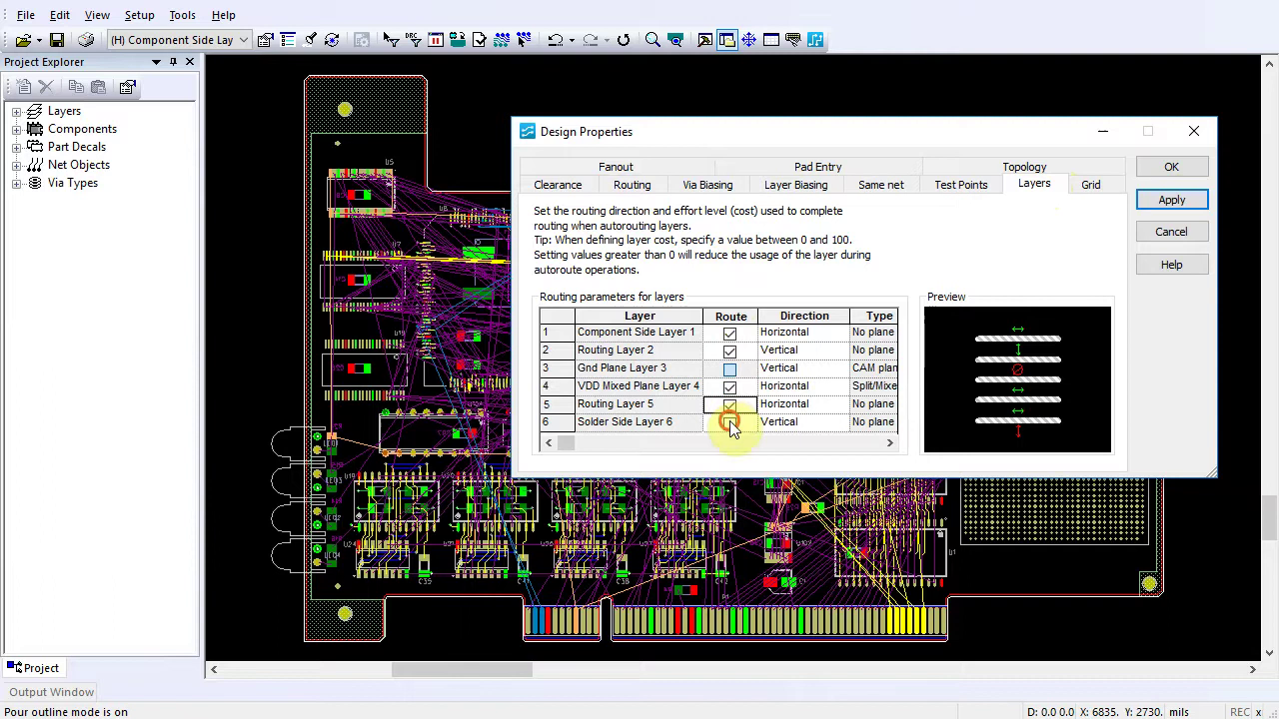
{"action": "left_click", "coordinate": [730, 423]}
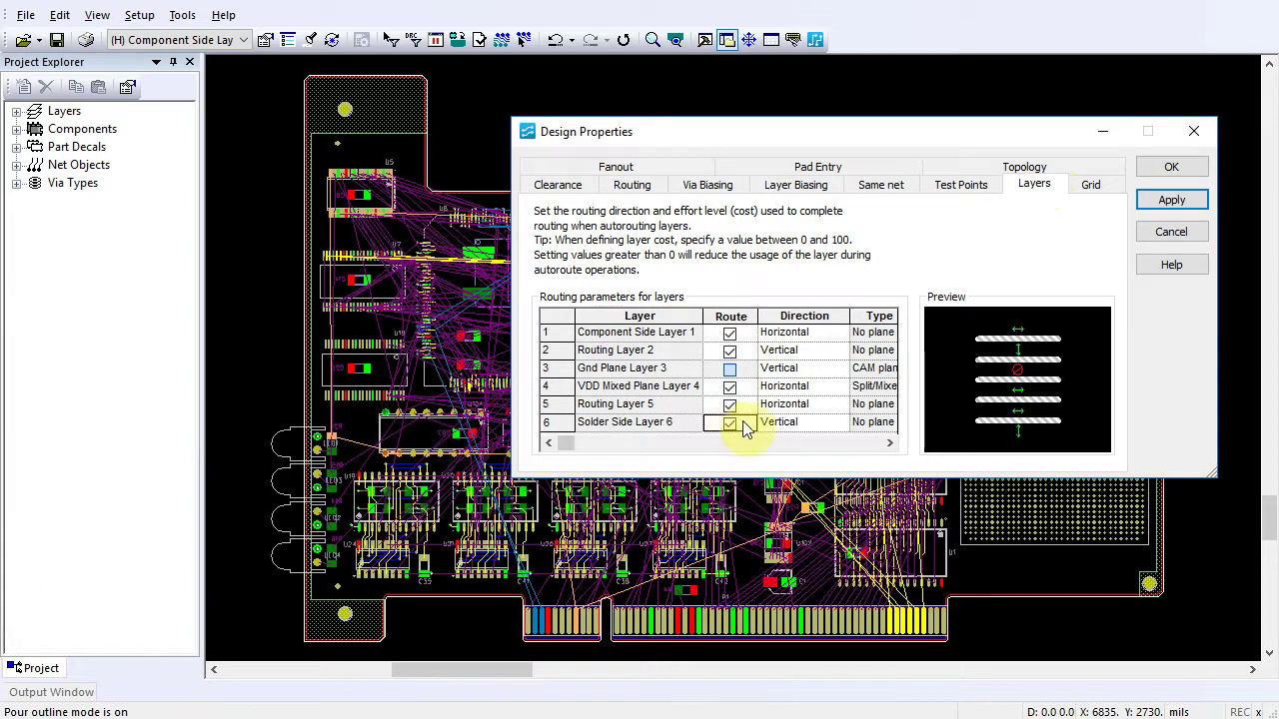
{"action": "left_click", "coordinate": [1171, 168]}
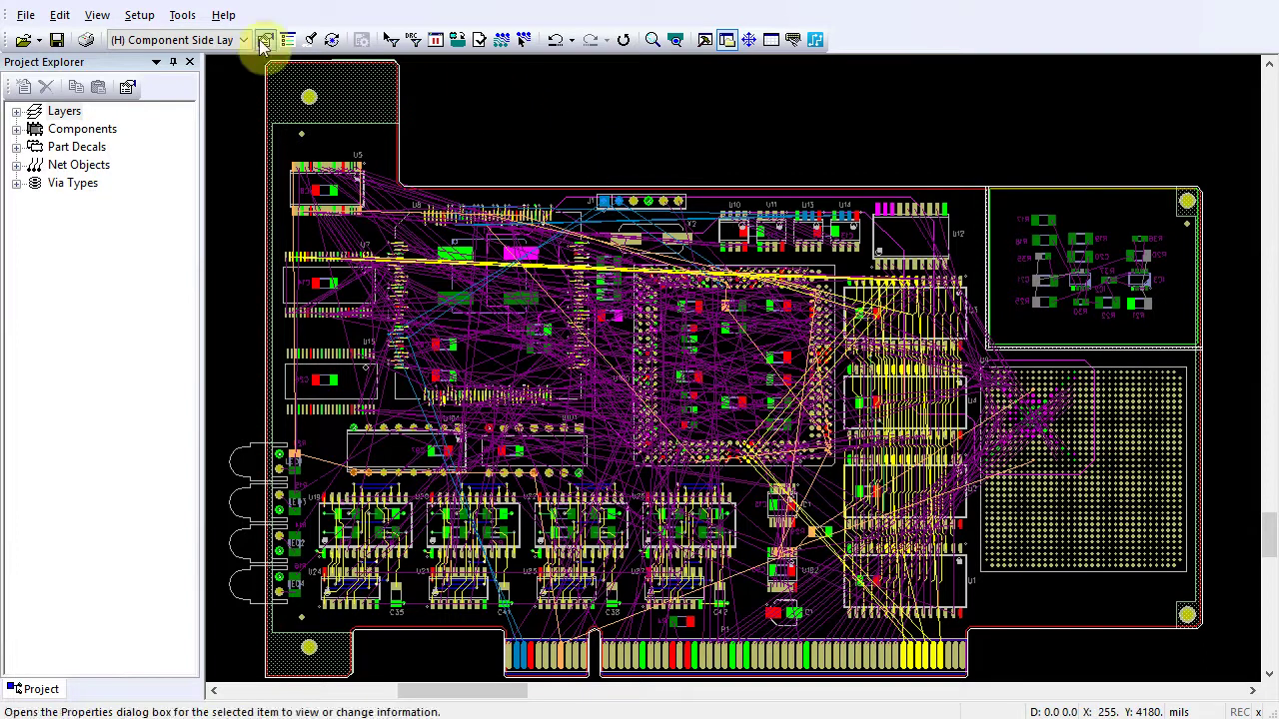
Run Tools > Length Minimization on the board's unrouted connections
{"action": "left_click", "coordinate": [199, 14]}
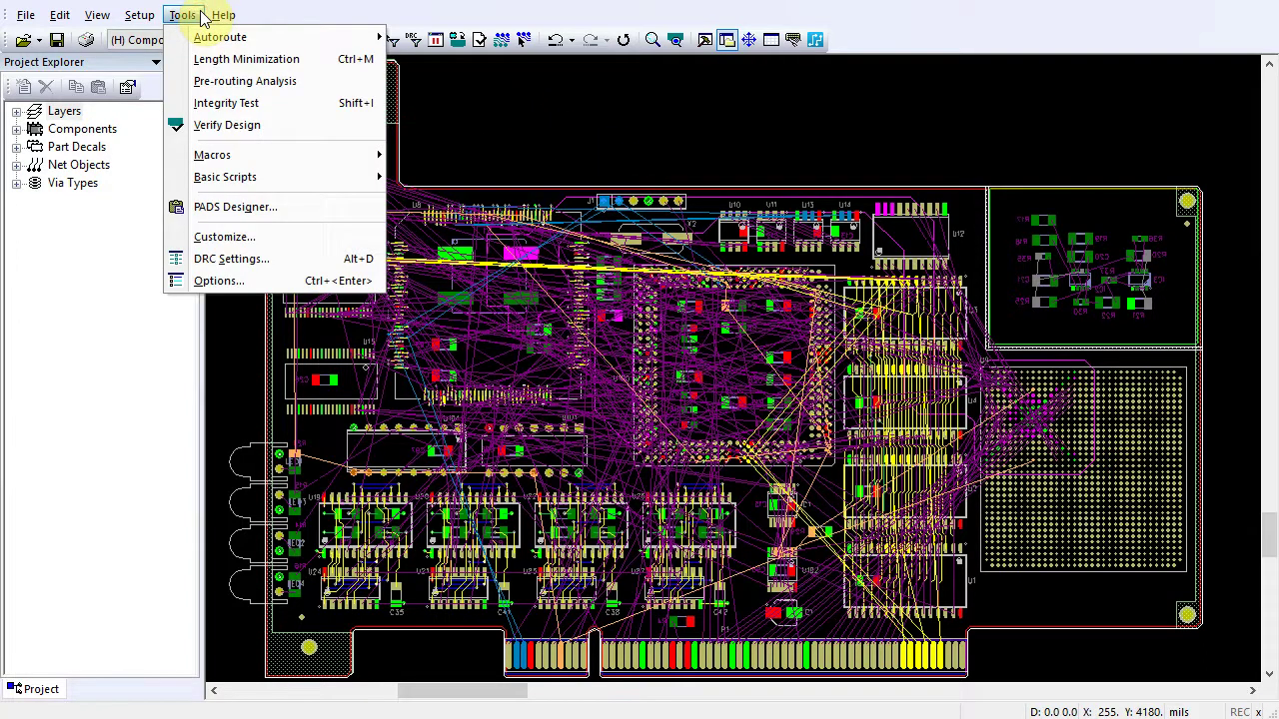
{"action": "left_click", "coordinate": [221, 58]}
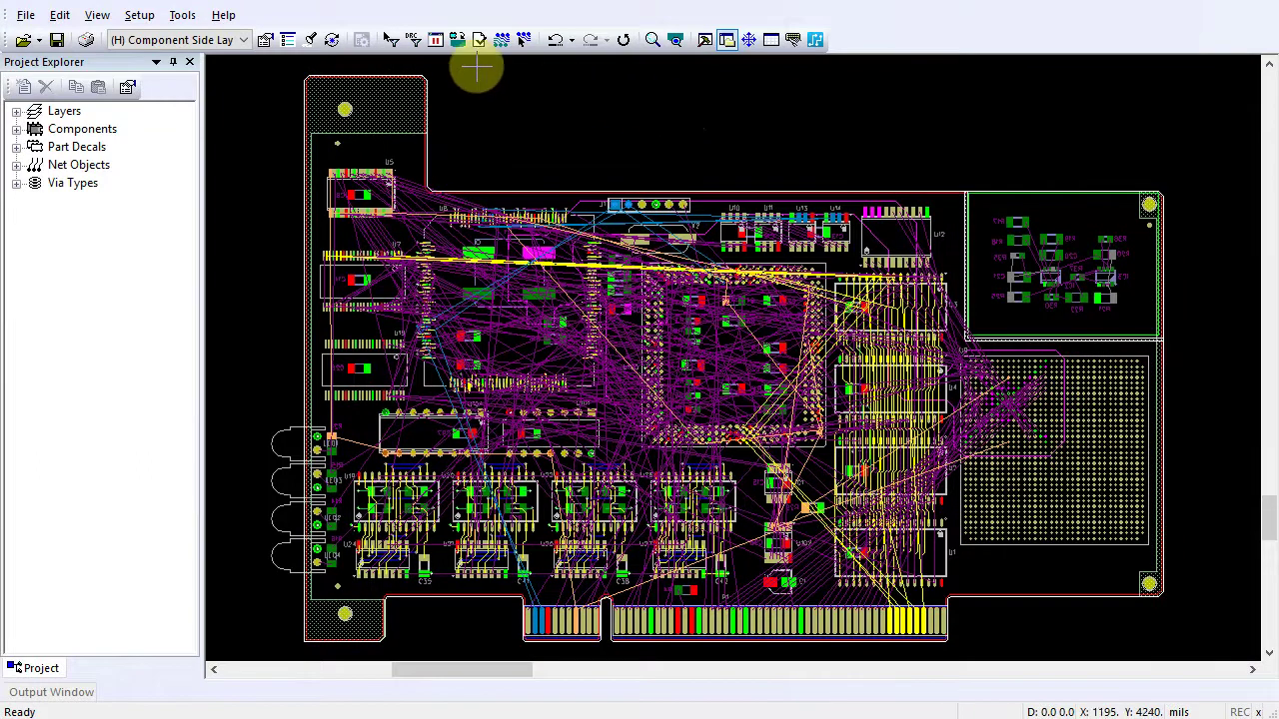
Set the routing angle to Diagonal in Options under Routing > General
{"action": "left_click", "coordinate": [182, 15]}
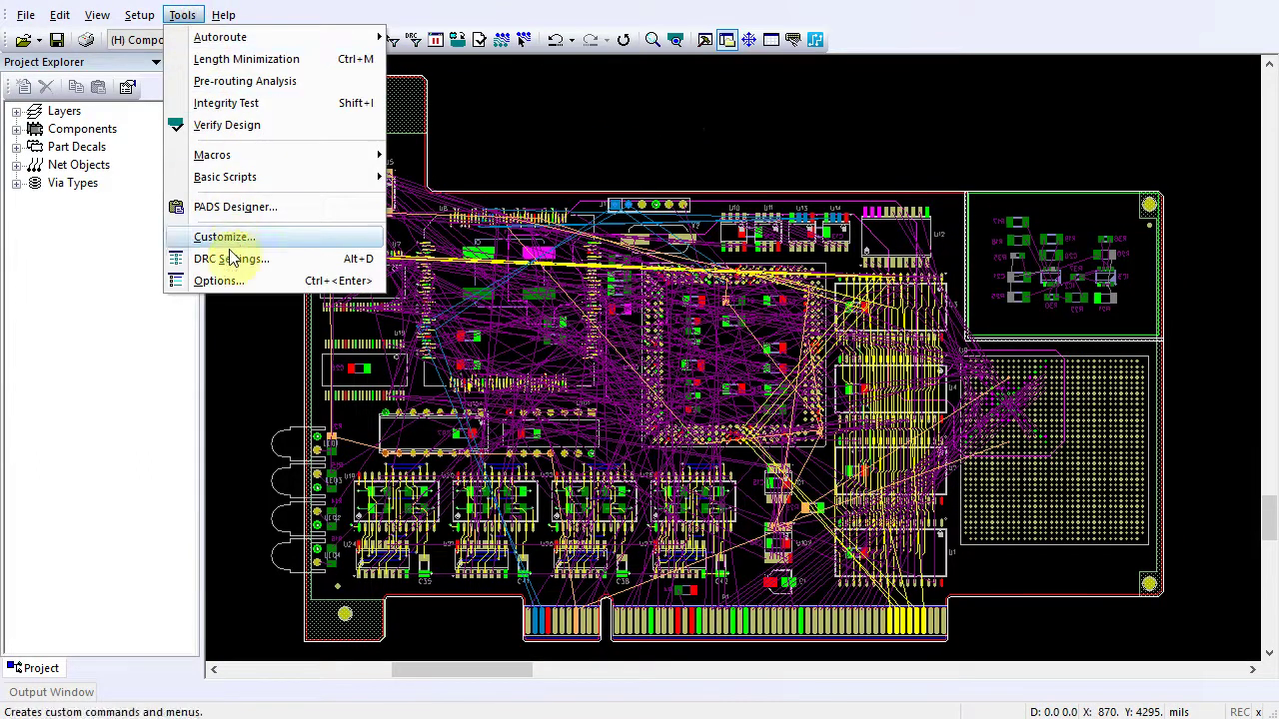
{"action": "left_click", "coordinate": [232, 281]}
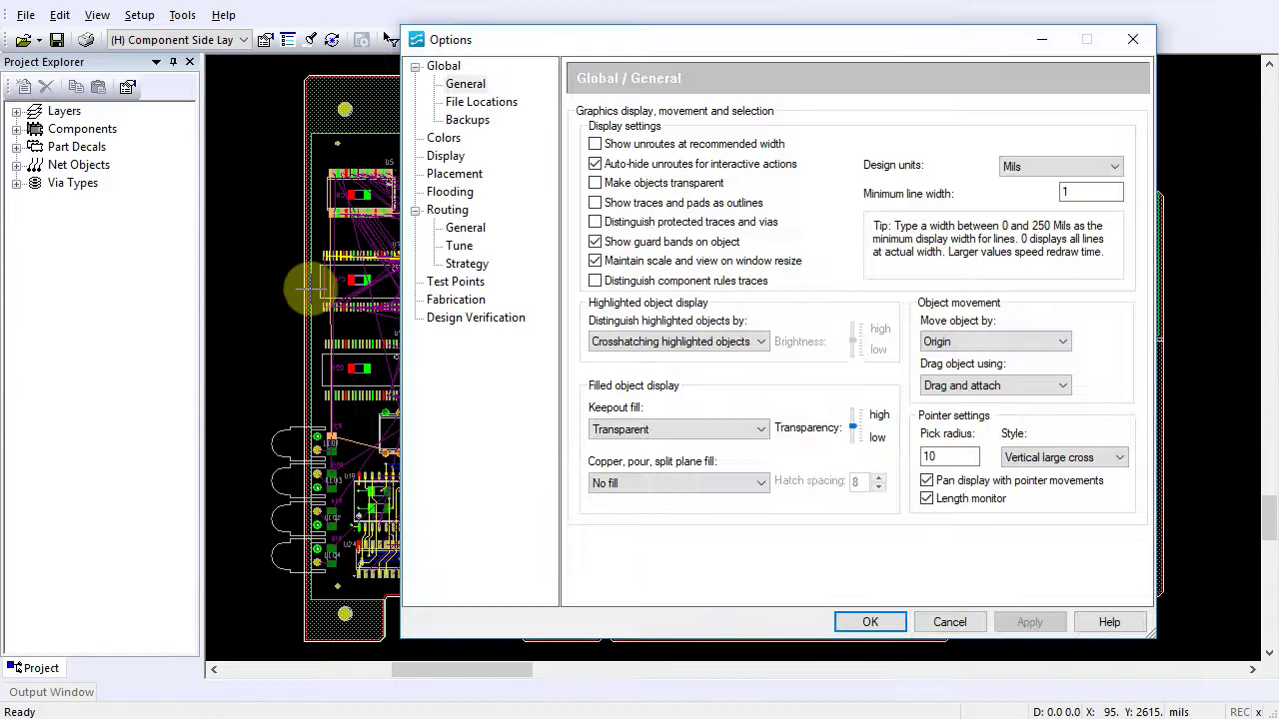
{"action": "left_click", "coordinate": [466, 230]}
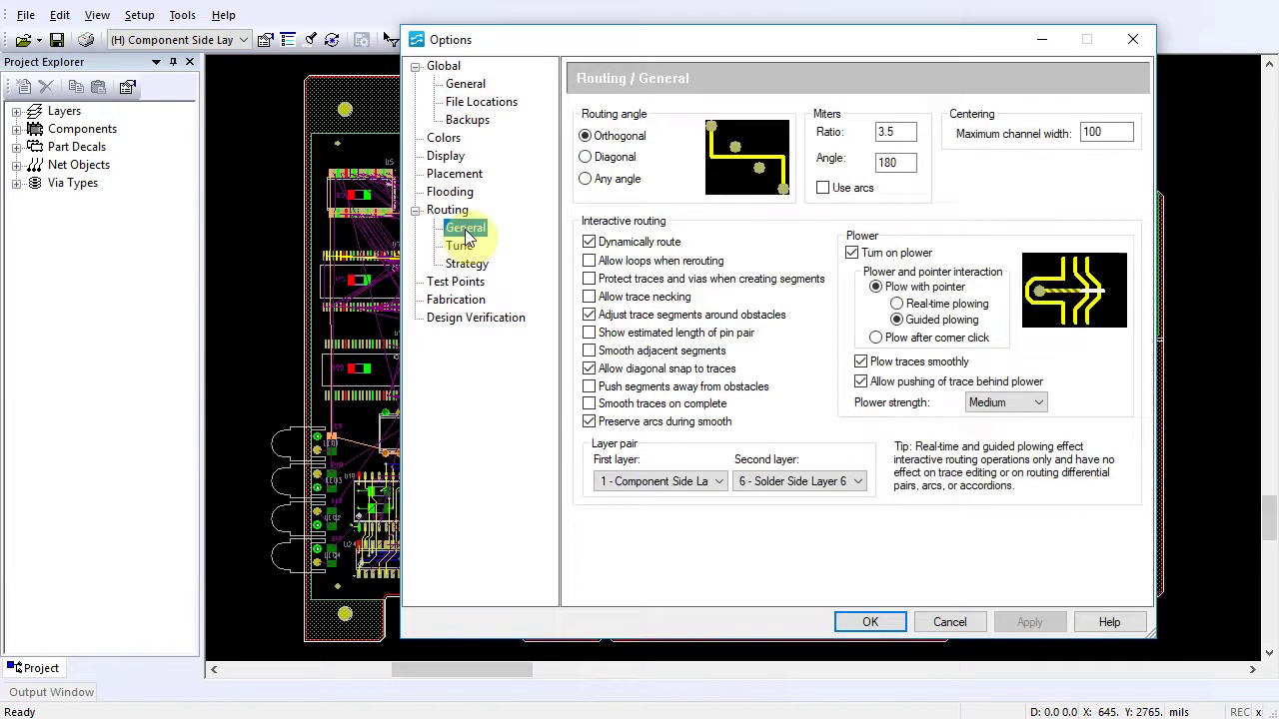
{"action": "left_click", "coordinate": [585, 158]}
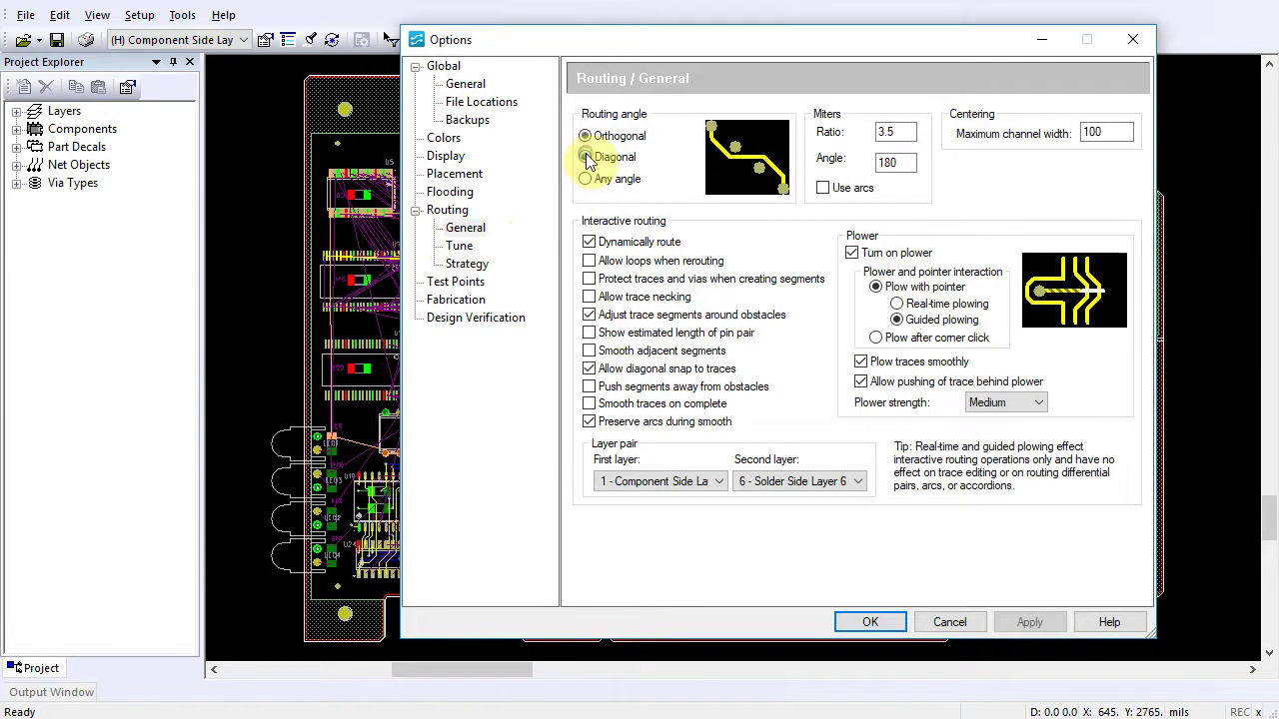
Tick the Fanout, Route and Optimize passes on the Routing Strategy page
{"action": "left_click", "coordinate": [467, 266]}
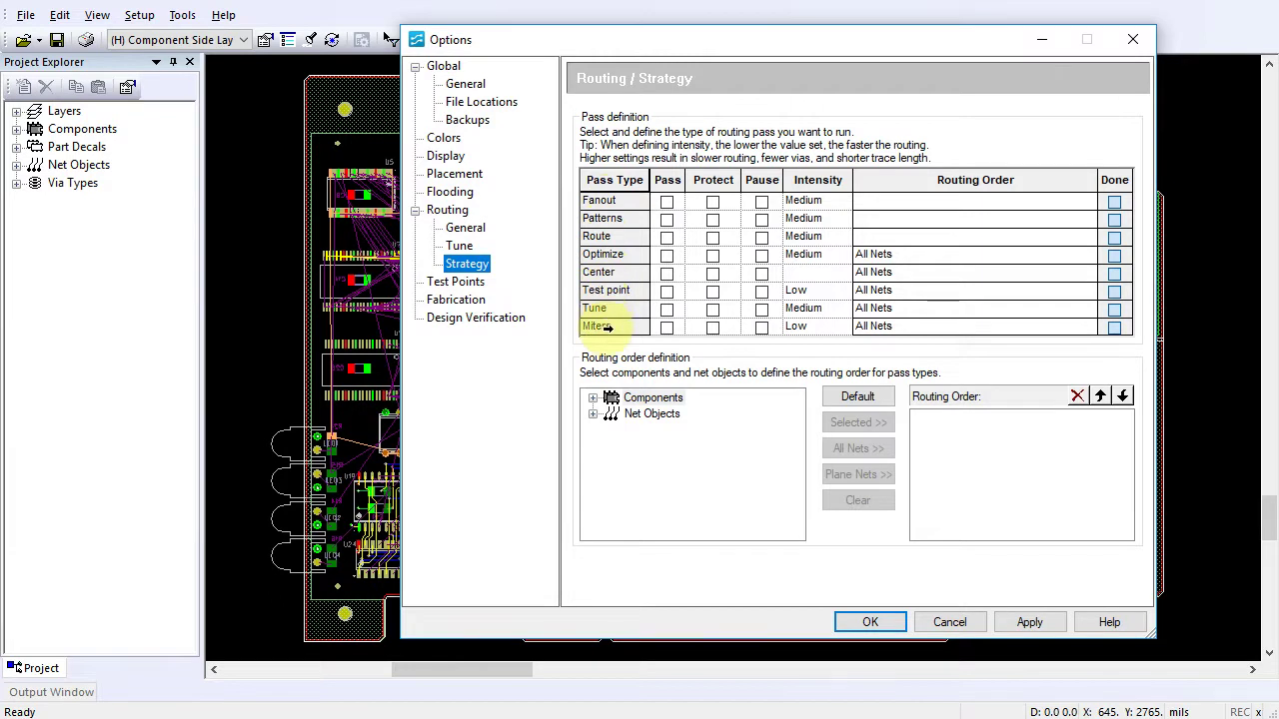
{"action": "left_click", "coordinate": [667, 202]}
{"action": "left_click", "coordinate": [667, 238]}
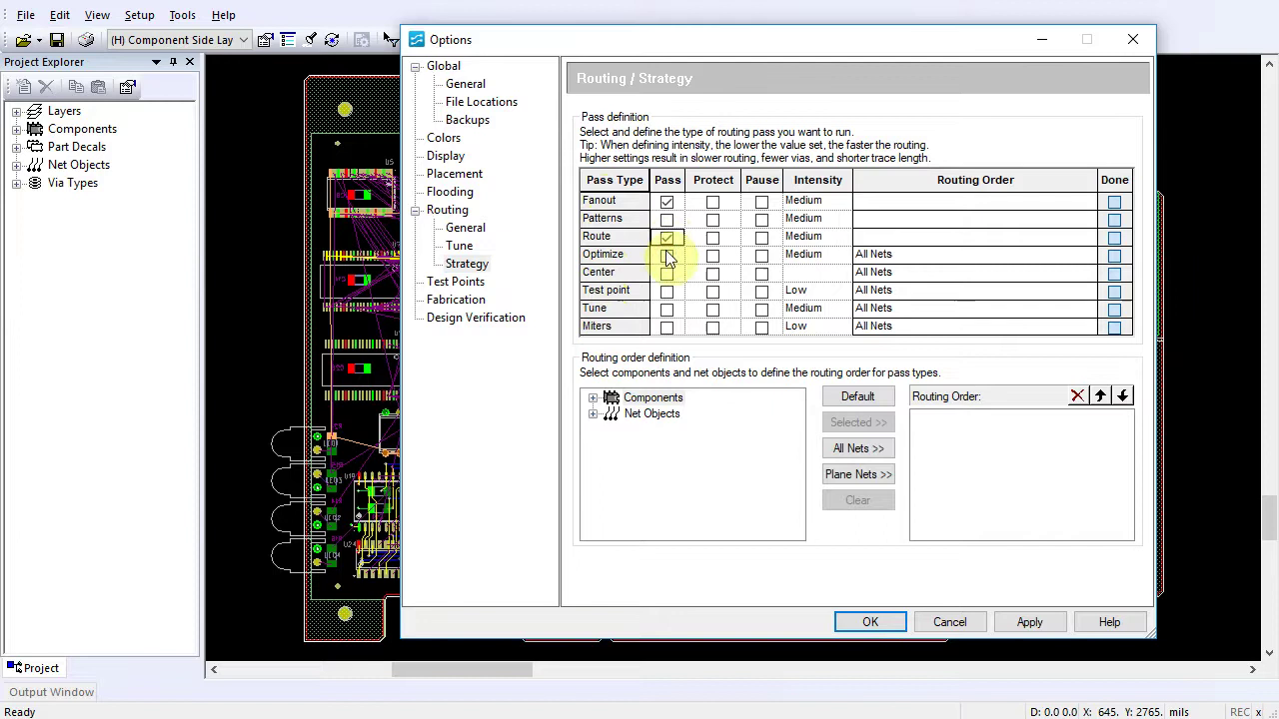
{"action": "left_click", "coordinate": [666, 256]}
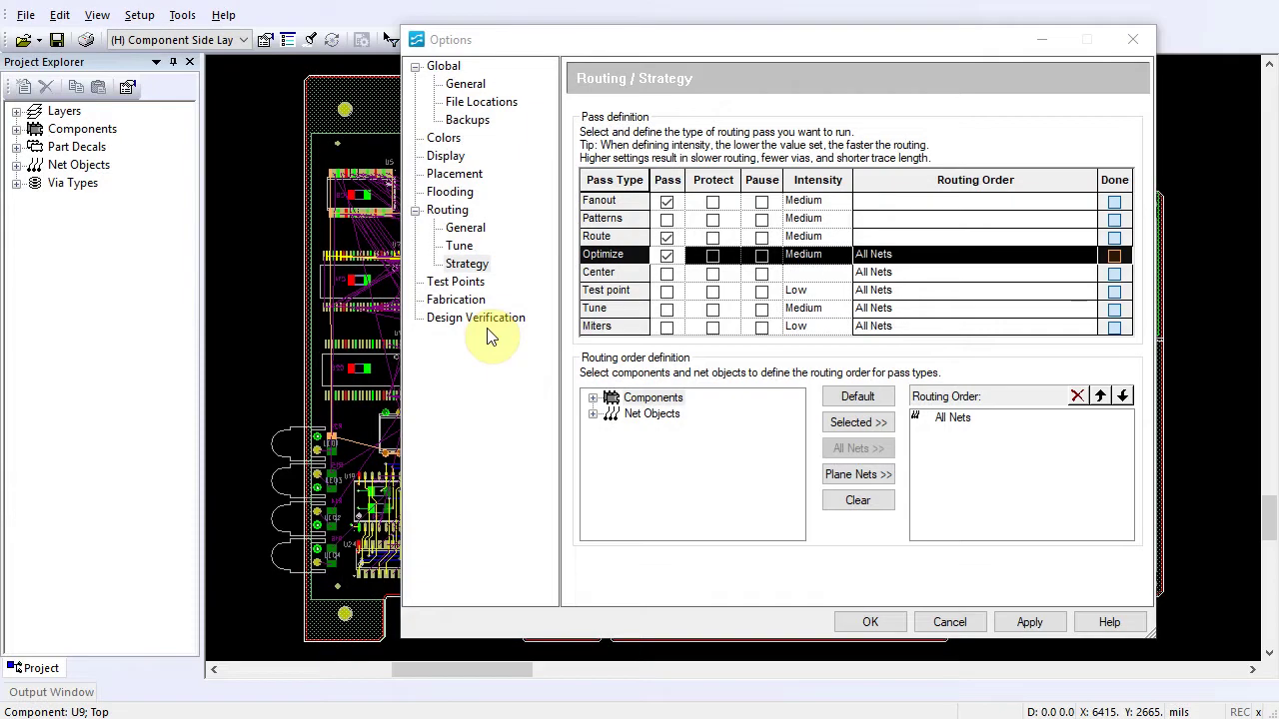
Select the Fanout pass and add component P1 to its routing order
{"action": "left_click", "coordinate": [604, 201]}
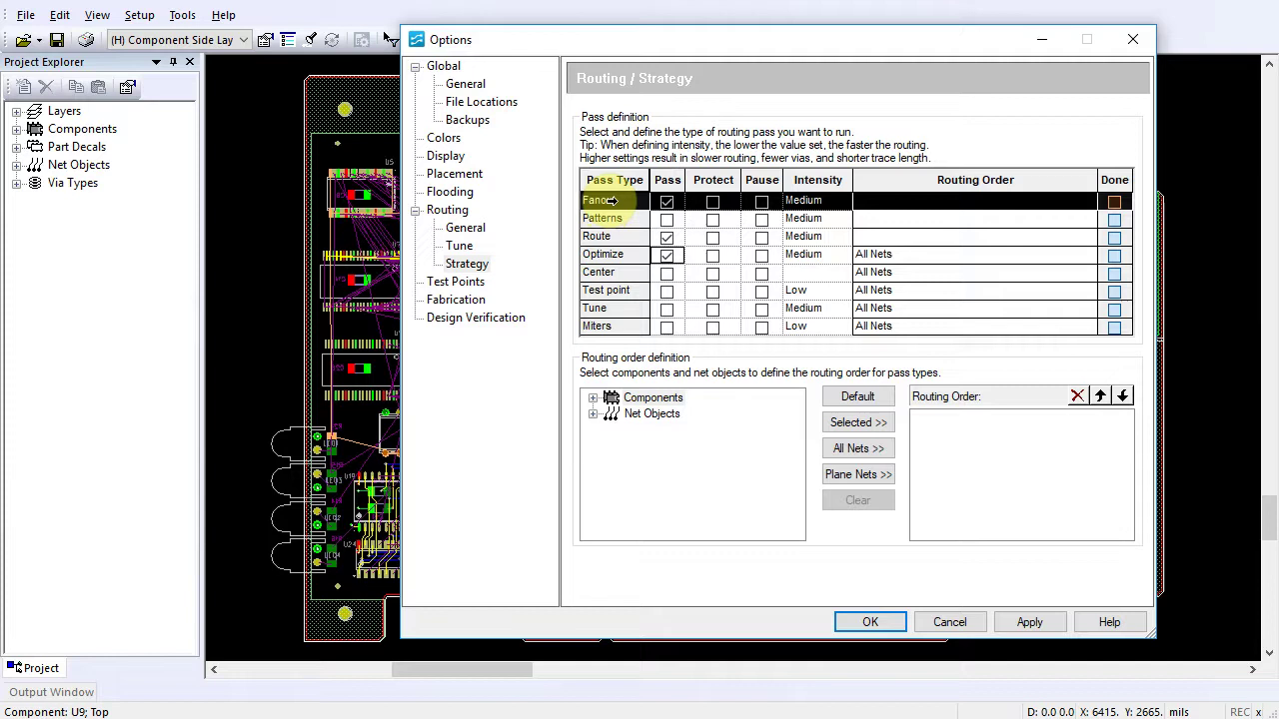
{"action": "left_click", "coordinate": [626, 399]}
{"action": "double_click", "coordinate": [623, 399]}
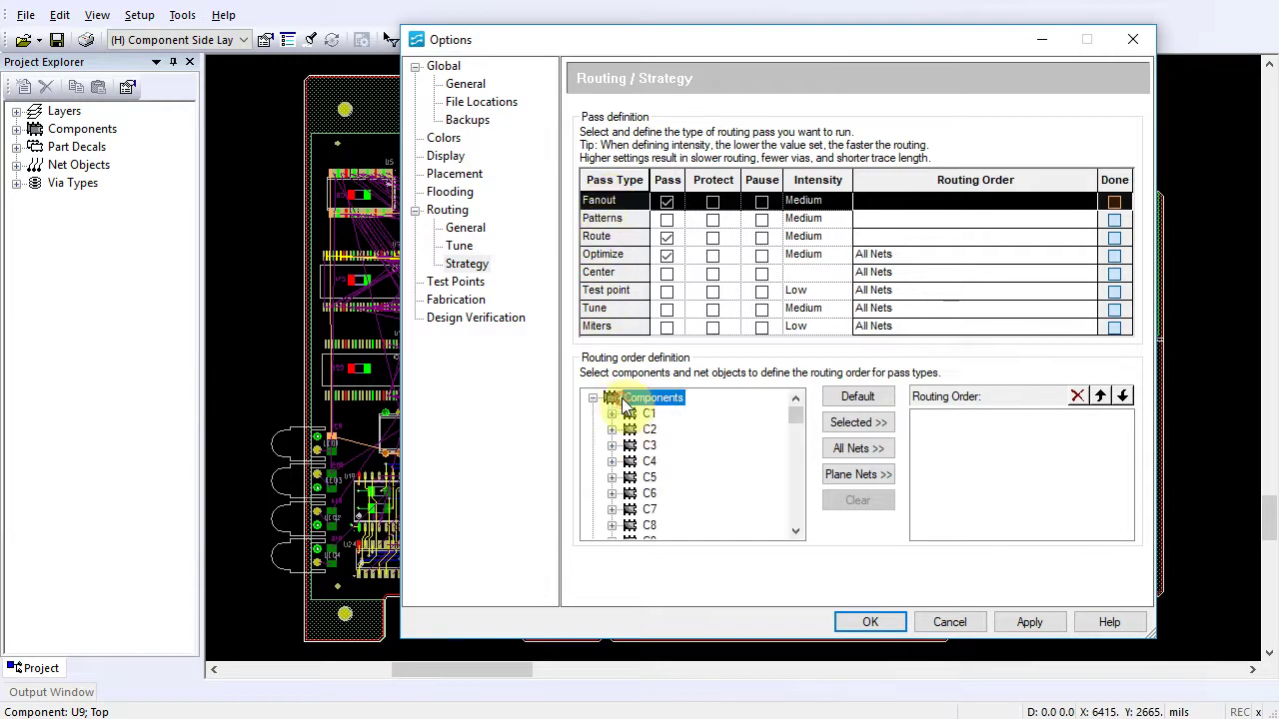
{"action": "scroll", "coordinate": [659, 480], "scroll_direction": "down", "scroll_amount": 10}
{"action": "scroll", "coordinate": [692, 489], "scroll_direction": "down", "scroll_amount": 4}
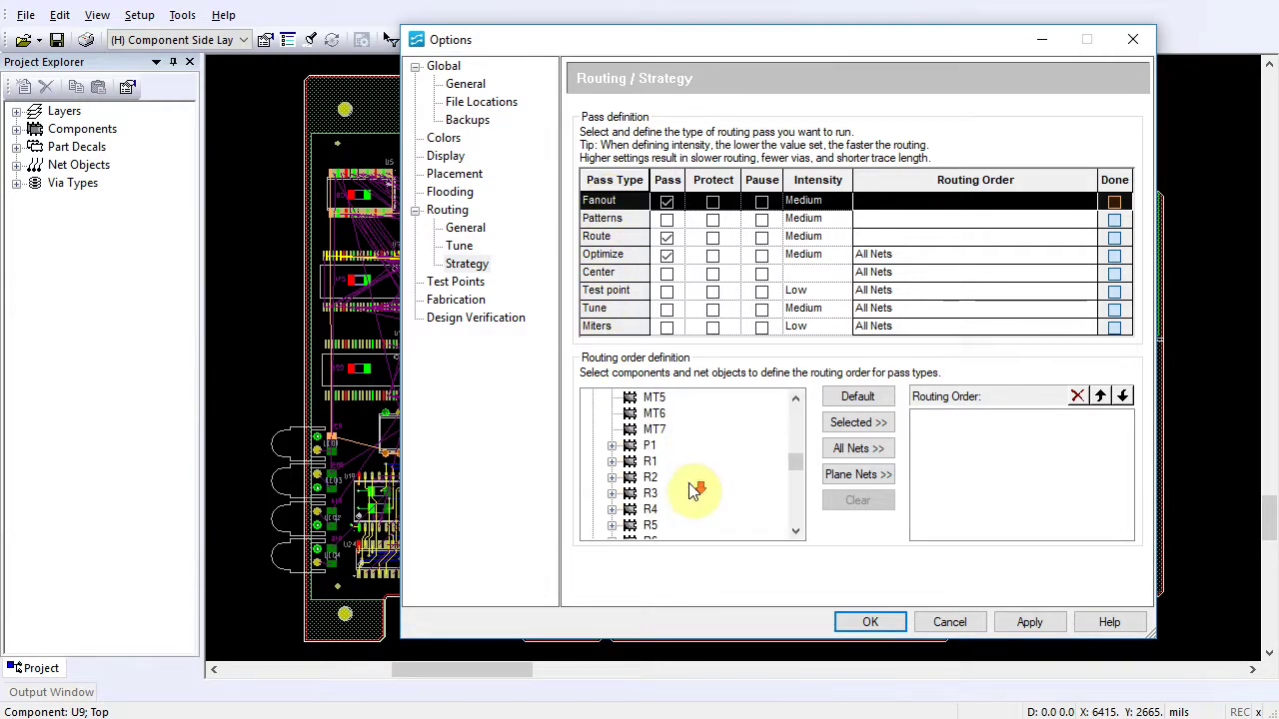
{"action": "scroll", "coordinate": [694, 489], "scroll_direction": "up", "scroll_amount": 1}
{"action": "left_click", "coordinate": [648, 493]}
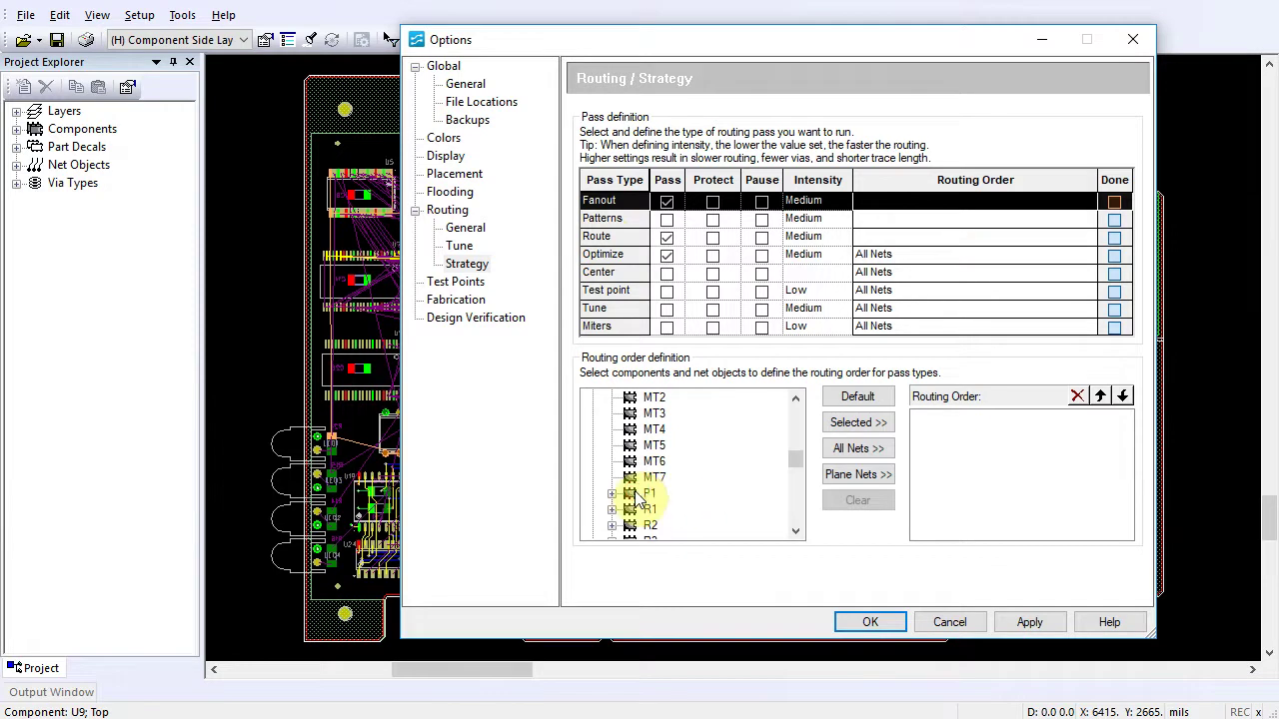
{"action": "left_click", "coordinate": [857, 423]}
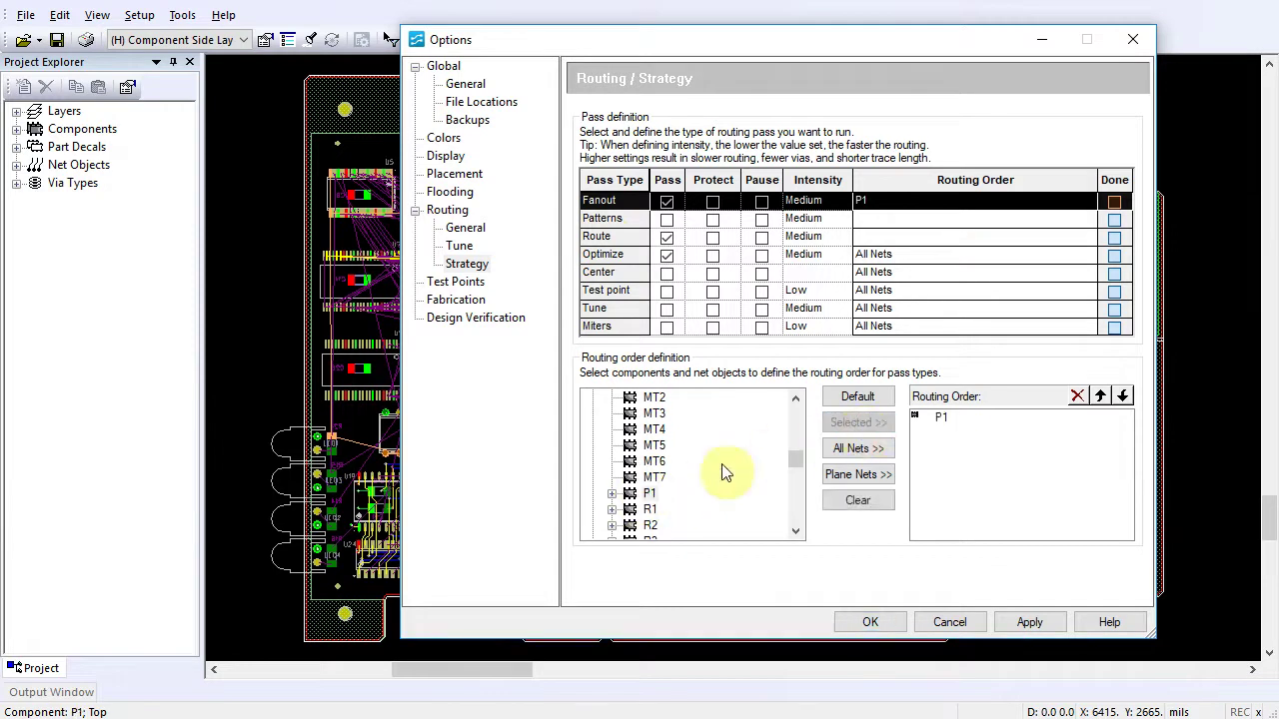
Add U9 and Plane Nets to the Fanout order, moving Plane Nets to the end
{"action": "scroll", "coordinate": [723, 471], "scroll_direction": "down", "scroll_amount": 7}
{"action": "scroll", "coordinate": [725, 472], "scroll_direction": "down", "scroll_amount": 7}
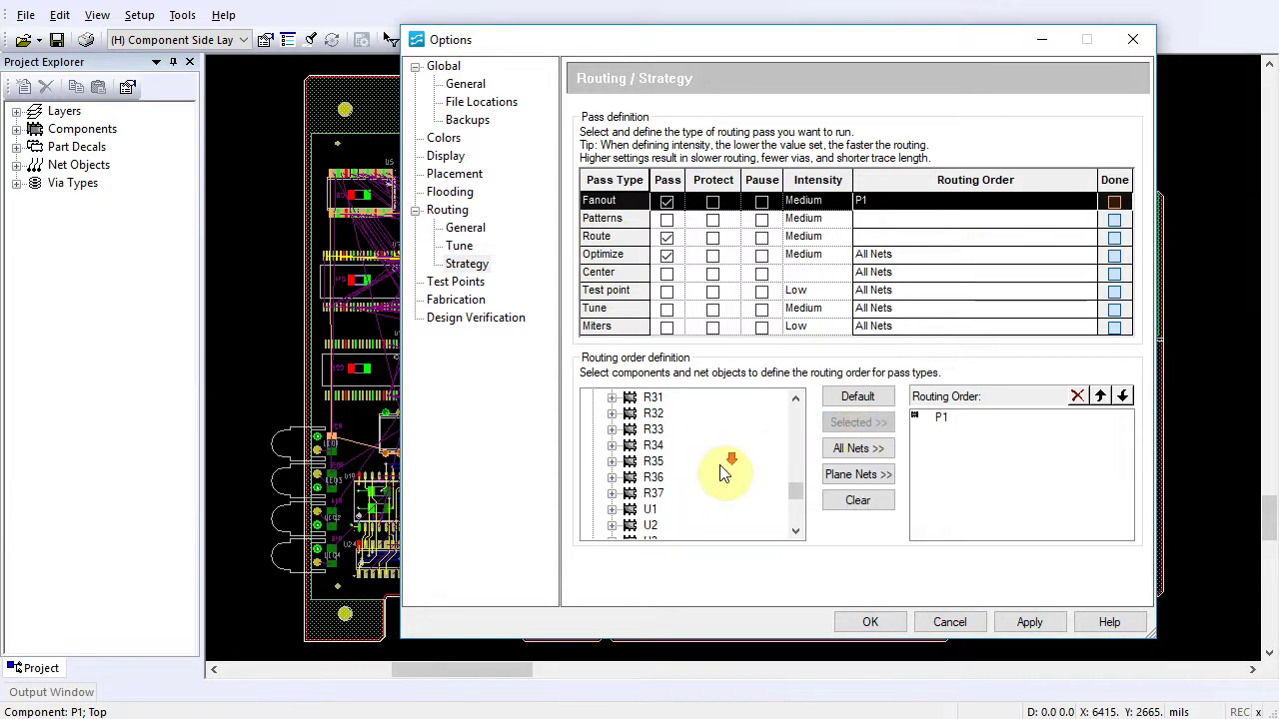
{"action": "scroll", "coordinate": [725, 471], "scroll_direction": "down", "scroll_amount": 1}
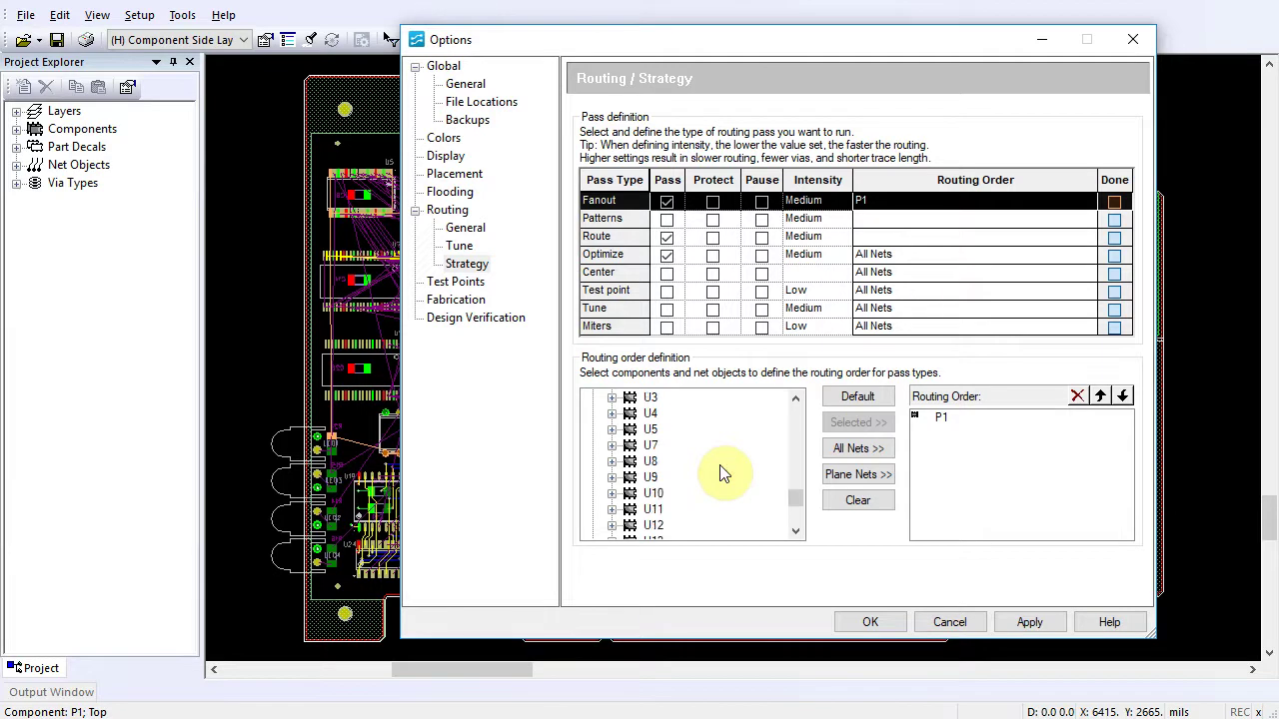
{"action": "left_click", "coordinate": [650, 477]}
{"action": "left_click", "coordinate": [858, 424]}
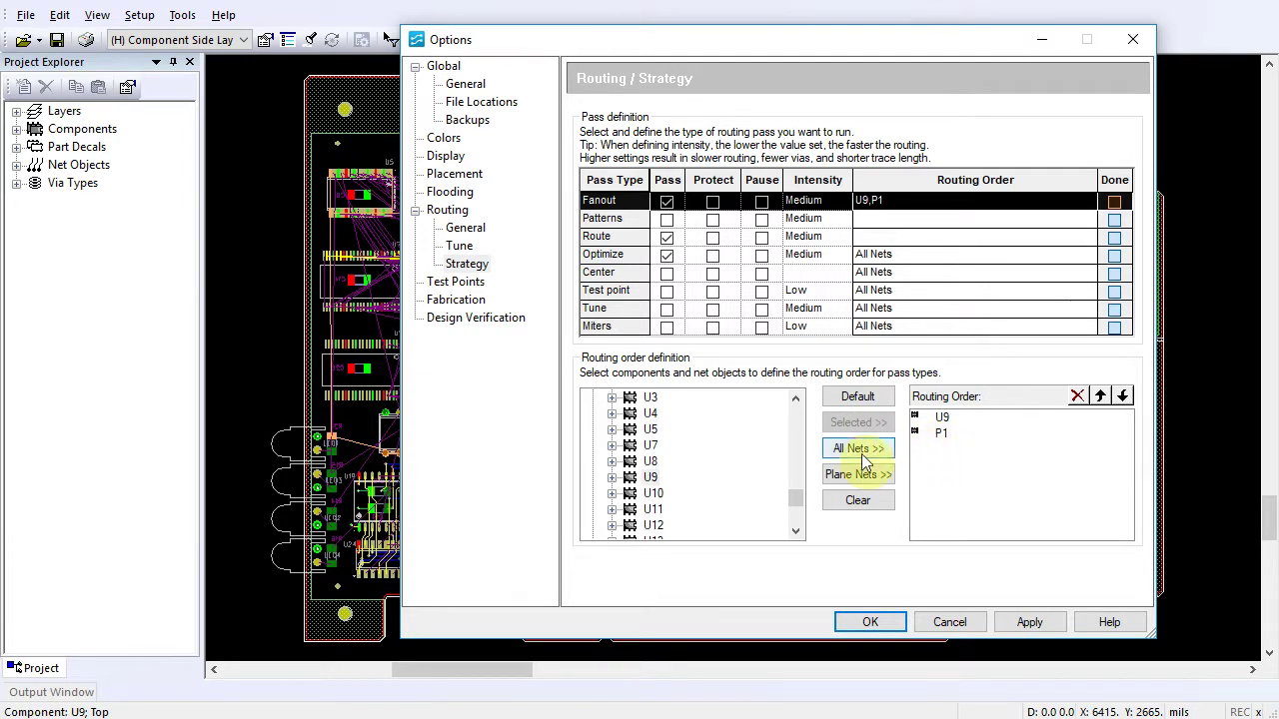
{"action": "left_click", "coordinate": [852, 476]}
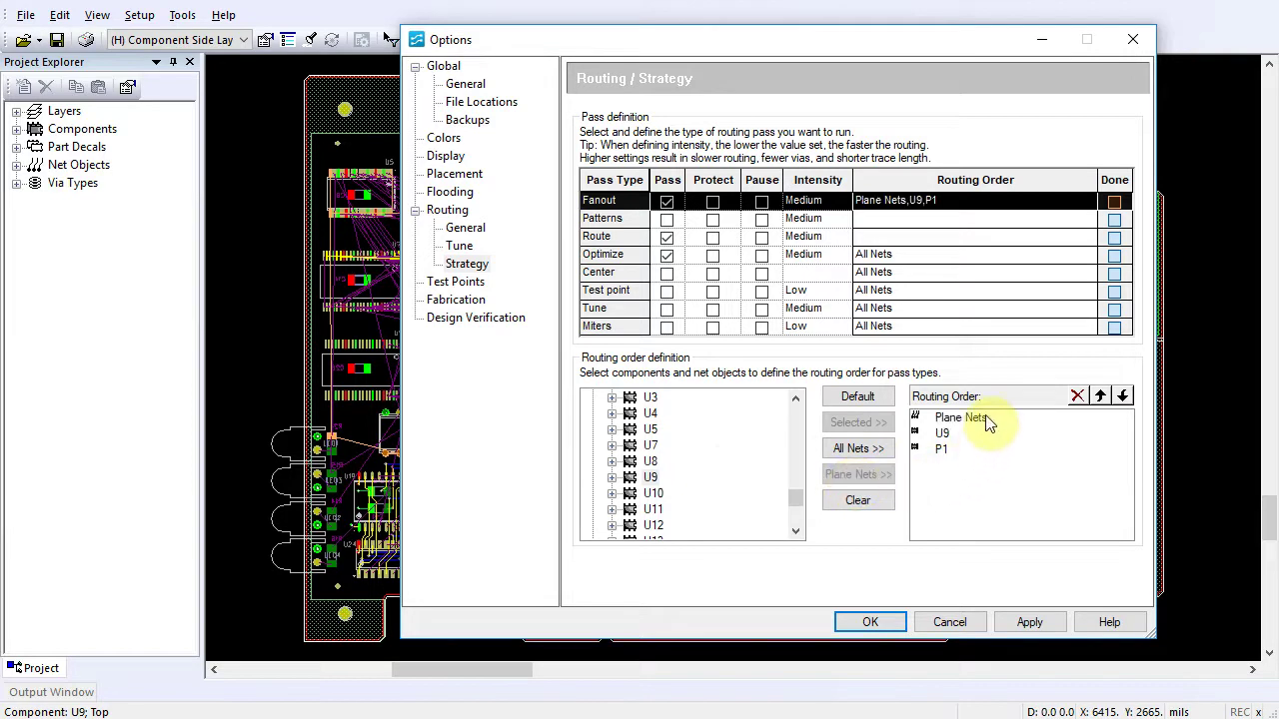
{"action": "left_click_drag", "start_coordinate": [985, 422], "coordinate": [974, 471]}
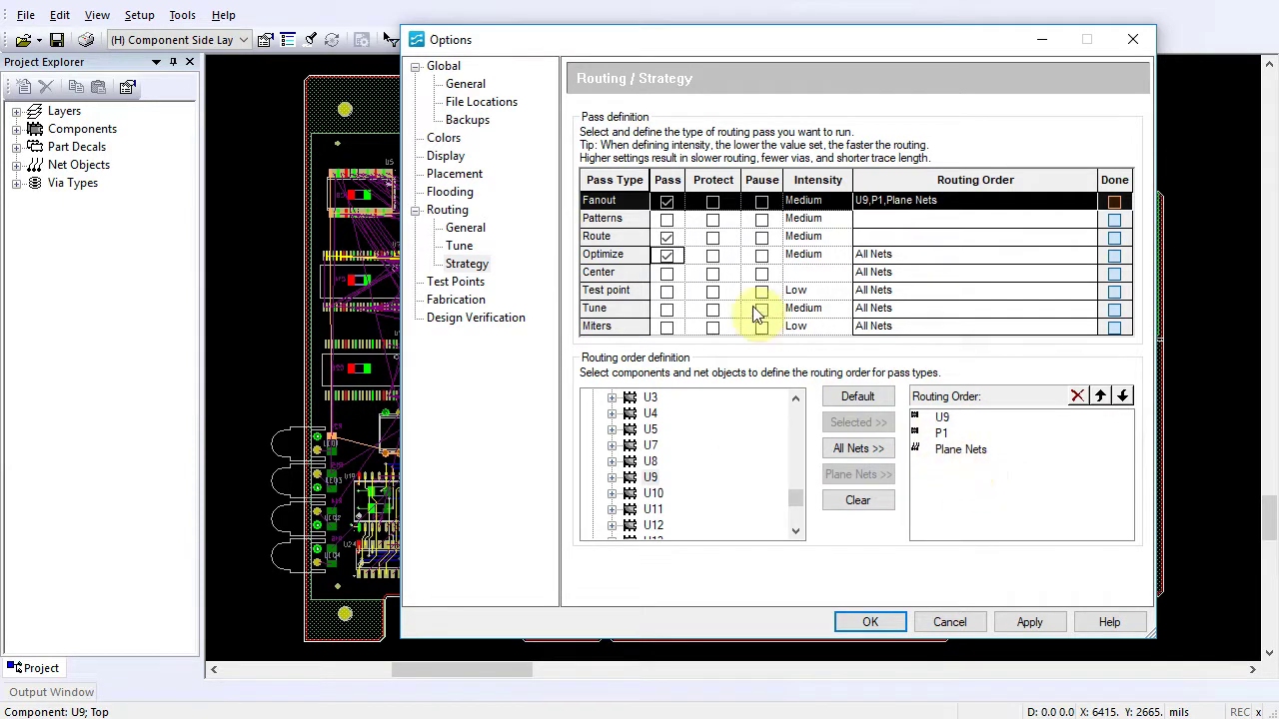
Order the Route pass as U8, U9, then All Nets, and accept the options
{"action": "left_click", "coordinate": [611, 240]}
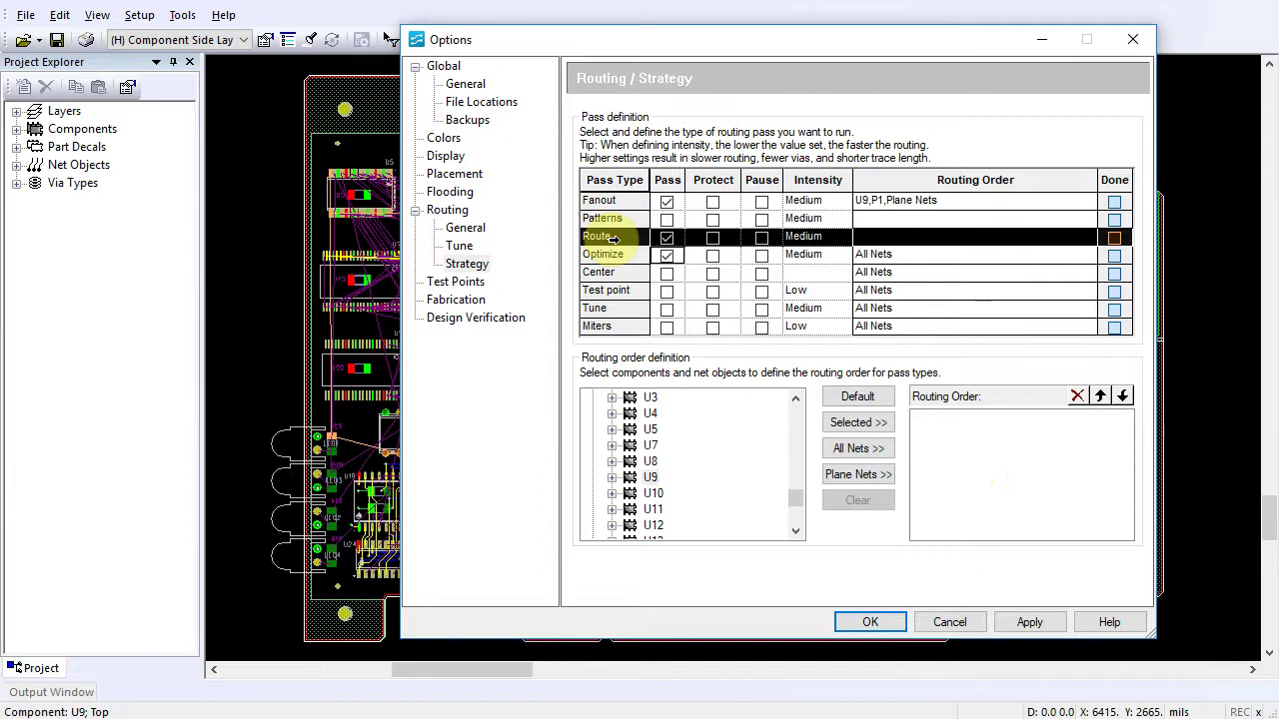
{"action": "left_click", "coordinate": [651, 462]}
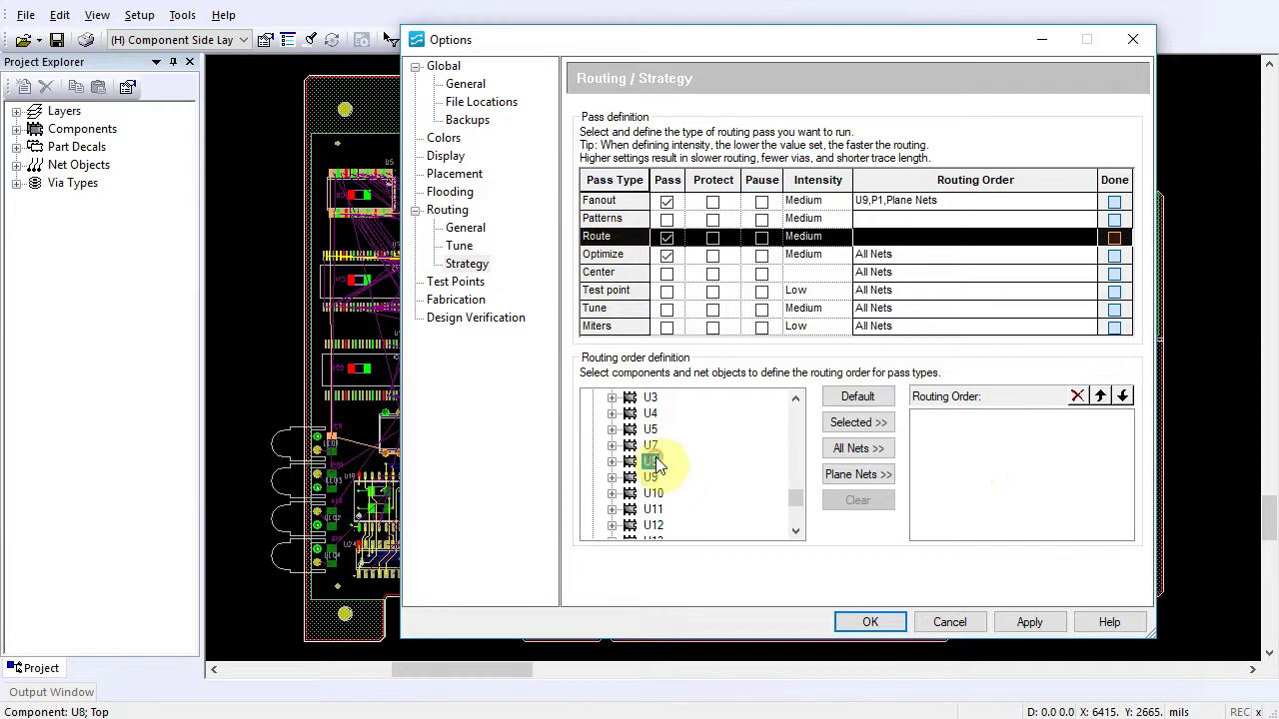
{"action": "left_click", "coordinate": [654, 478], "text": "ctrl"}
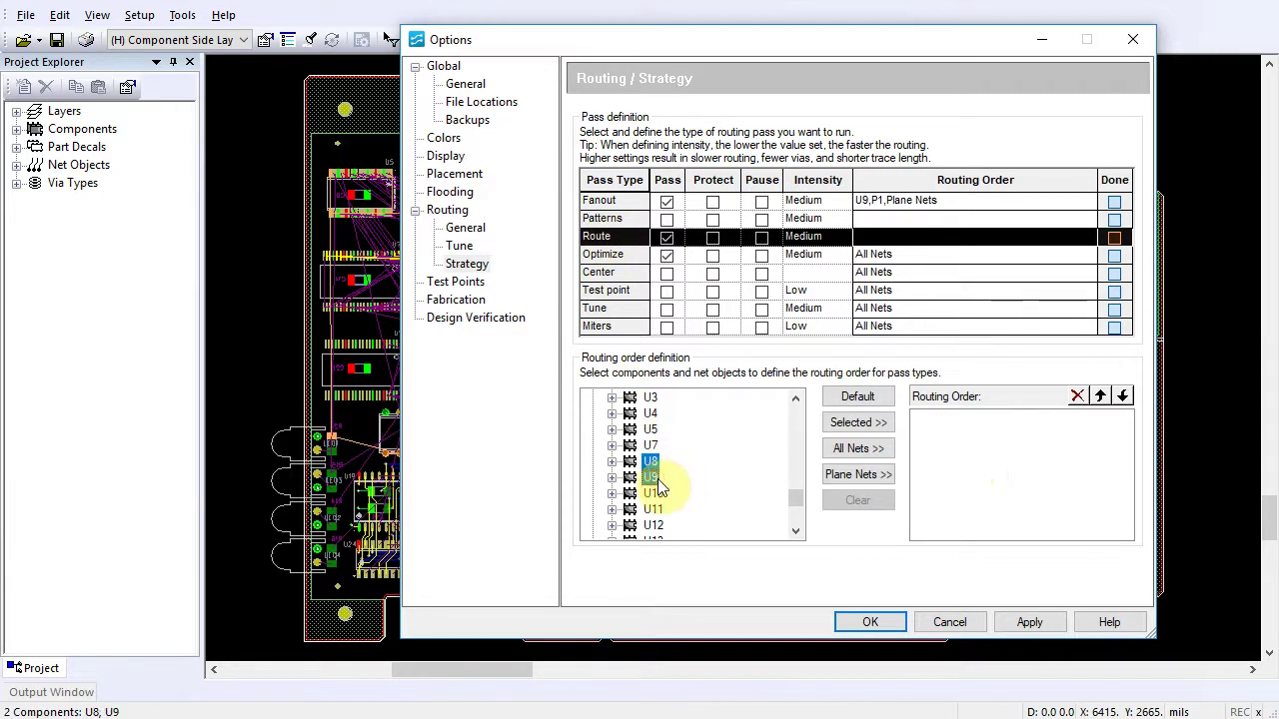
{"action": "left_click", "coordinate": [844, 422]}
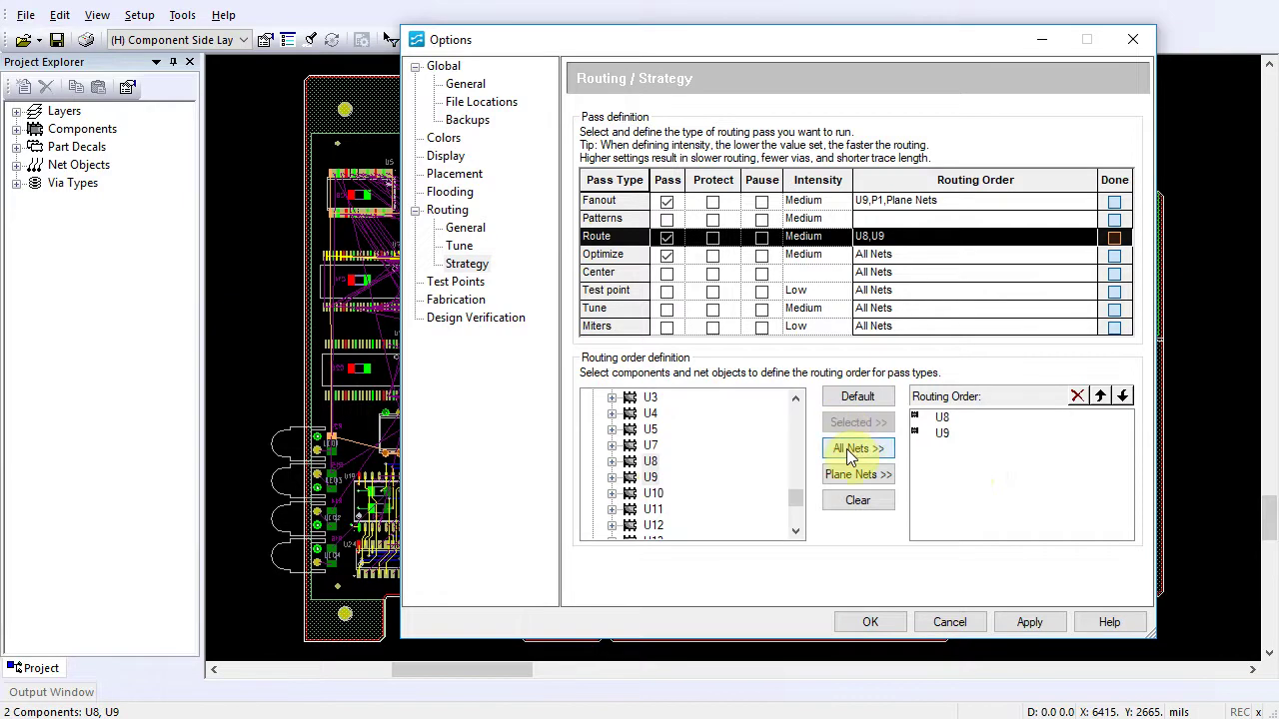
{"action": "left_click", "coordinate": [851, 449]}
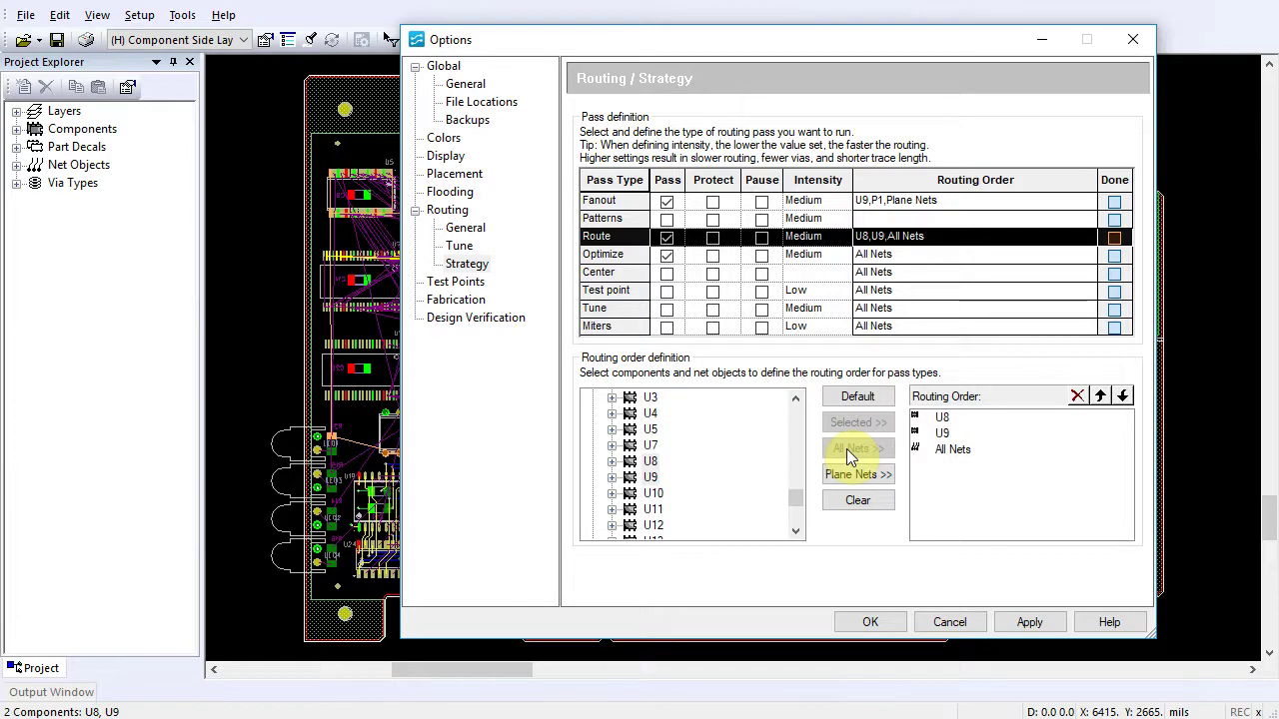
{"action": "left_click", "coordinate": [870, 622]}
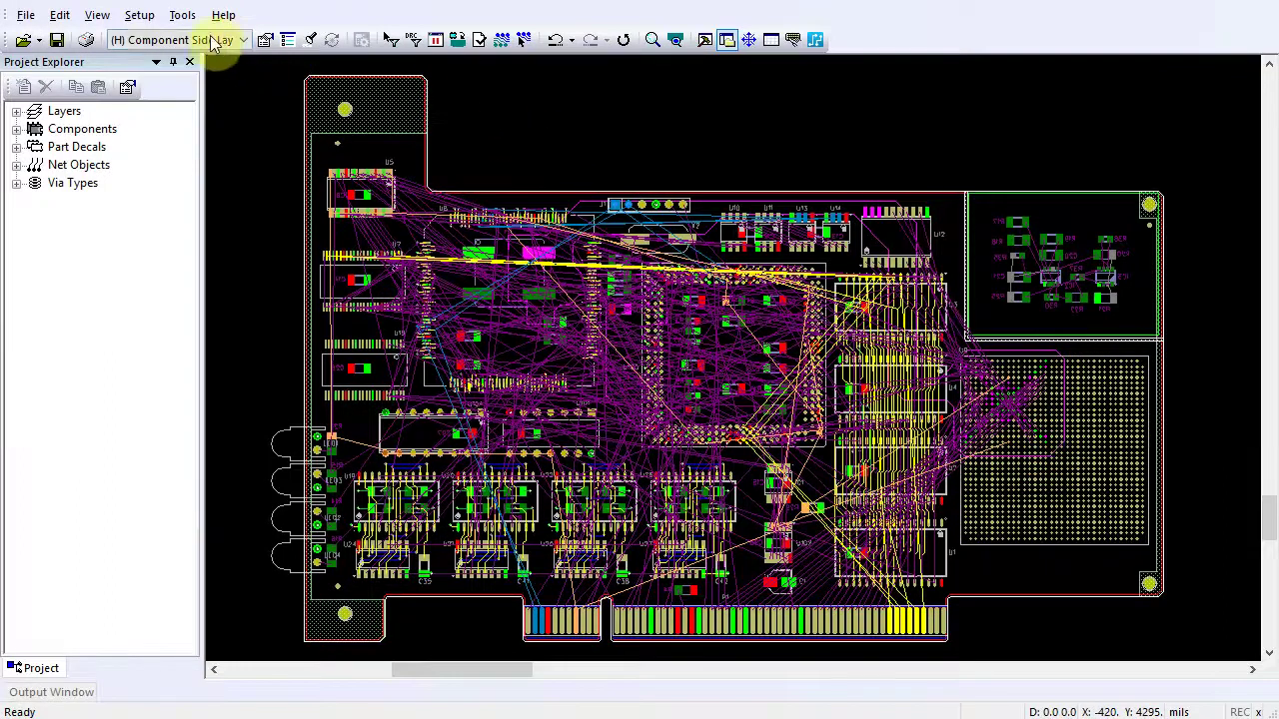
Start the autorouter on the whole board to route all 900 connections
{"action": "left_click", "coordinate": [184, 16]}
{"action": "mouse_move", "coordinate": [198, 40]}
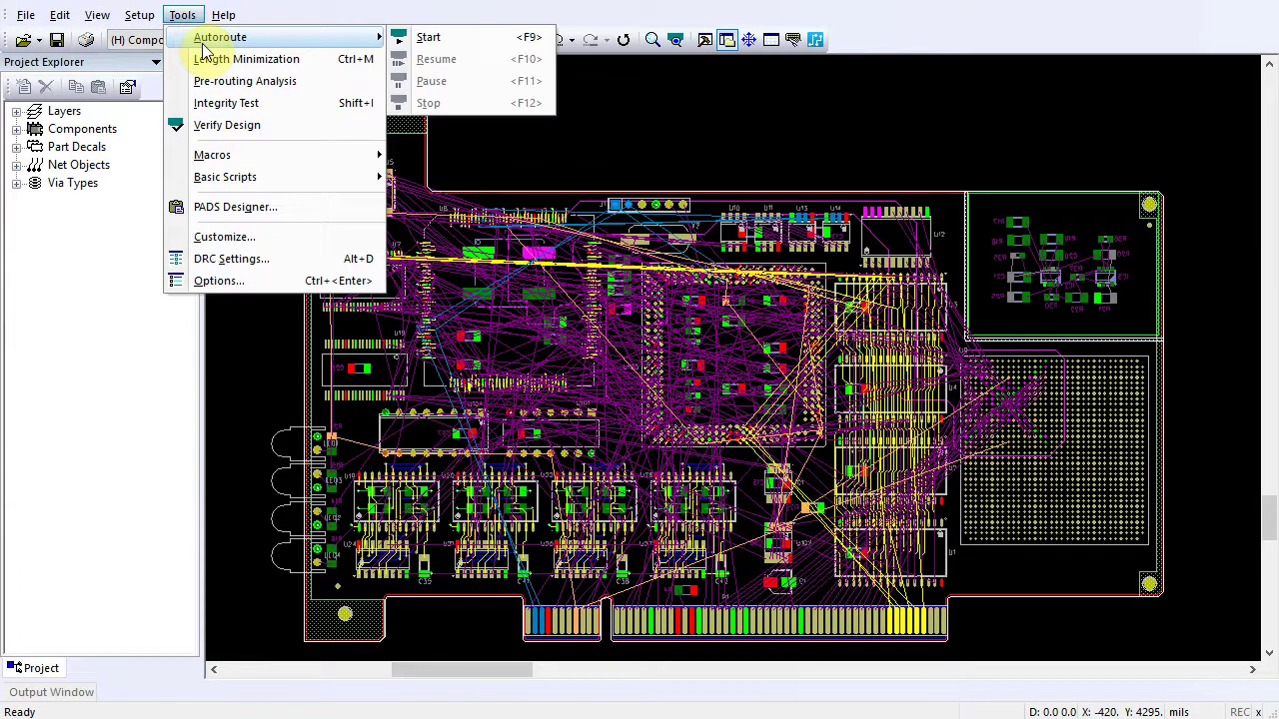
{"action": "left_click", "coordinate": [449, 42]}
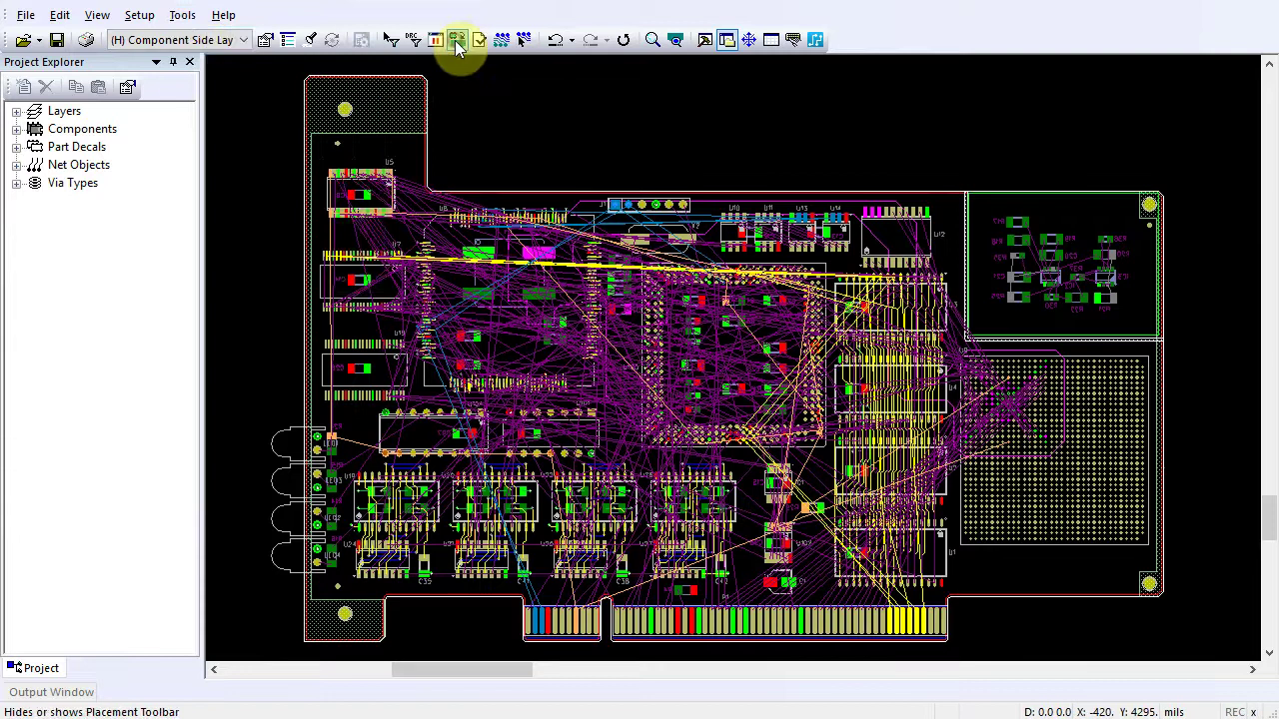